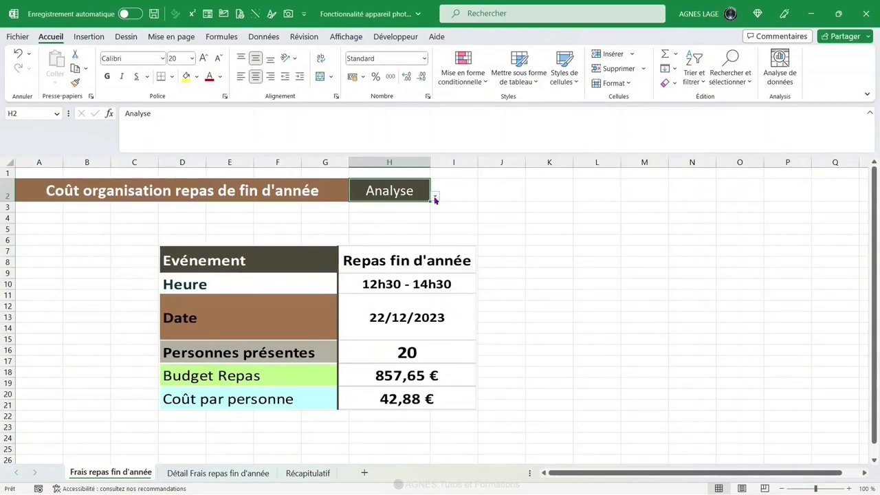
Open H2's dropdown to list the Analyse and Graphique options.
{"action": "left_click", "coordinate": [435, 198]}
Switch H2 to Graphique and change the Décoration salle amount to 80.
{"action": "left_click", "coordinate": [401, 214]}
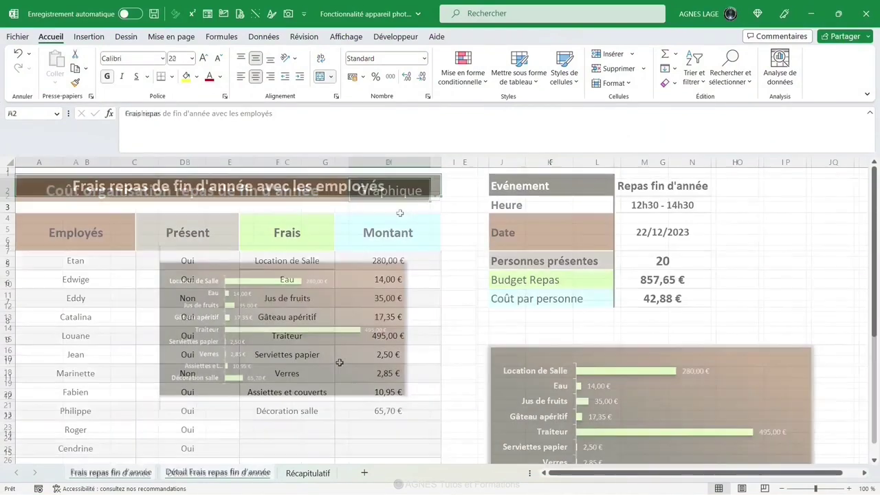
{"action": "scroll", "coordinate": [340, 362], "scroll_direction": "down", "scroll_amount": 1}
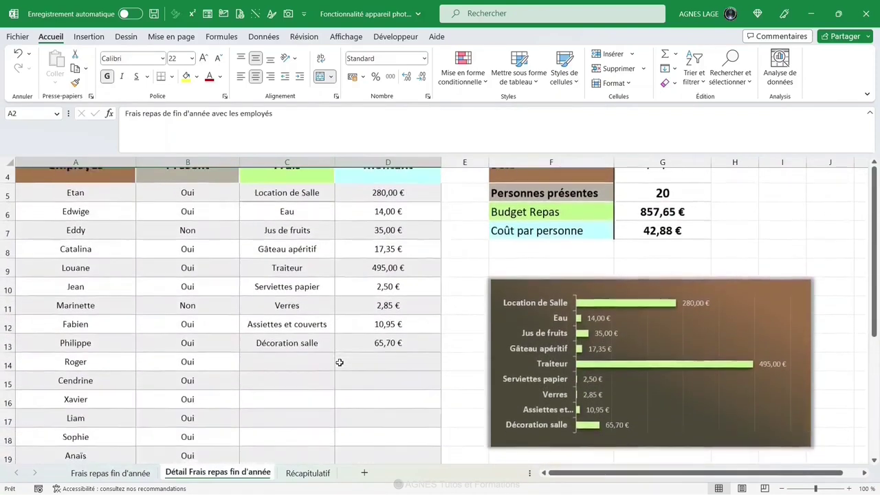
{"action": "double_click", "coordinate": [402, 332]}
{"action": "type", "text": "80"}
{"action": "key", "text": "Return"}
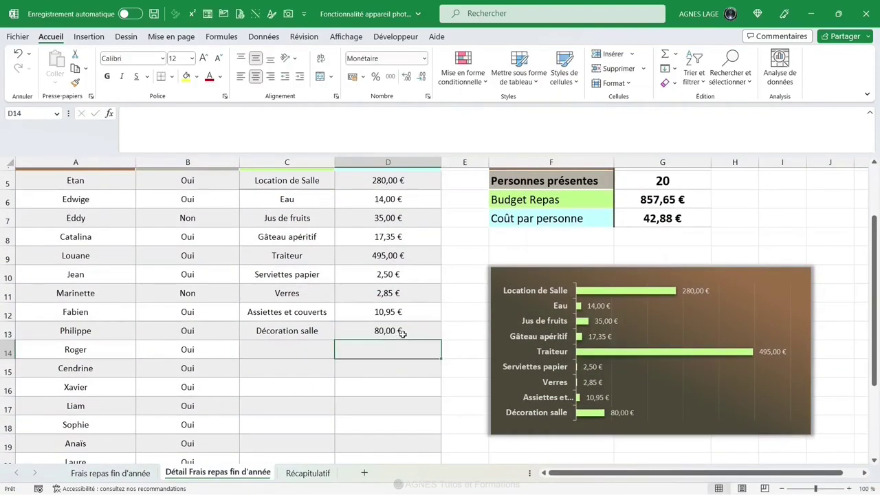
Mark Jean's attendance as Non on the detail sheet.
{"action": "left_click", "coordinate": [207, 274]}
{"action": "left_click", "coordinate": [244, 277]}
{"action": "left_click", "coordinate": [235, 296]}
{"action": "left_click", "coordinate": [307, 473]}
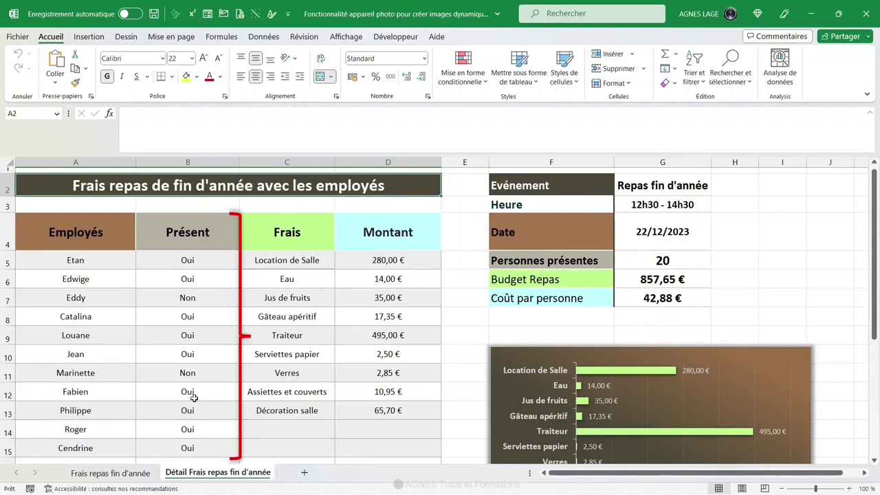
{"action": "left_click", "coordinate": [207, 298]}
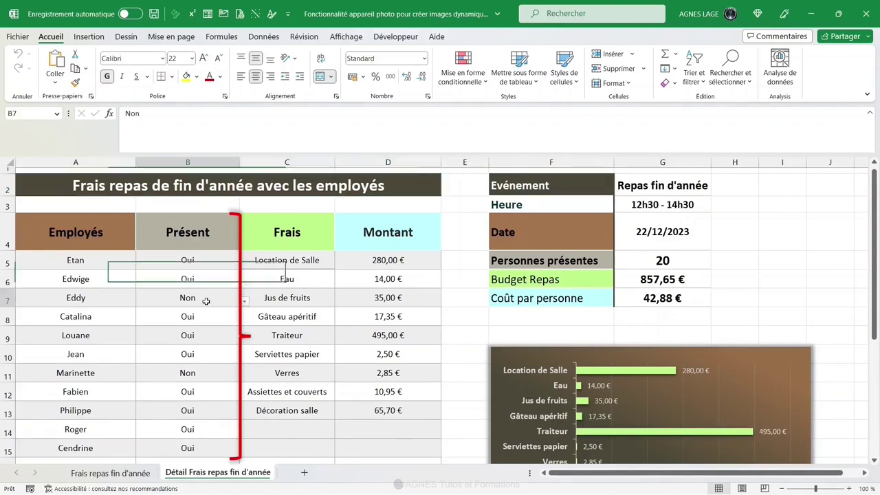
{"action": "left_click", "coordinate": [245, 306]}
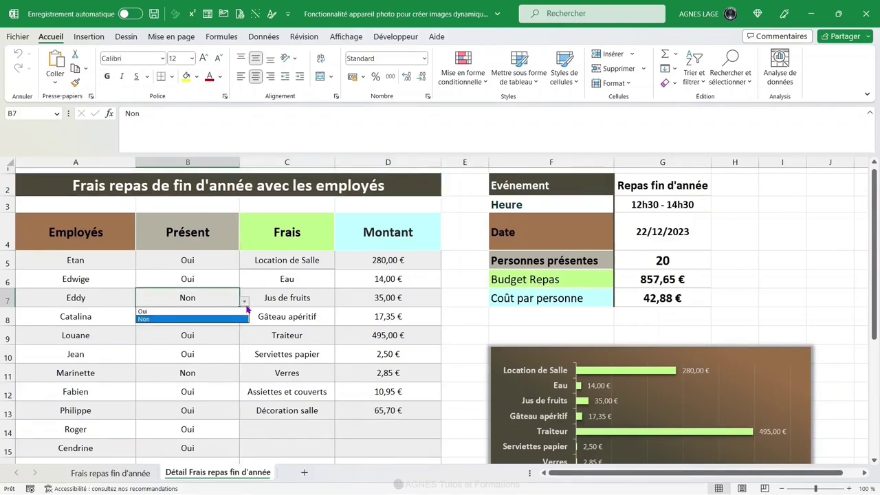
{"action": "left_click", "coordinate": [246, 306]}
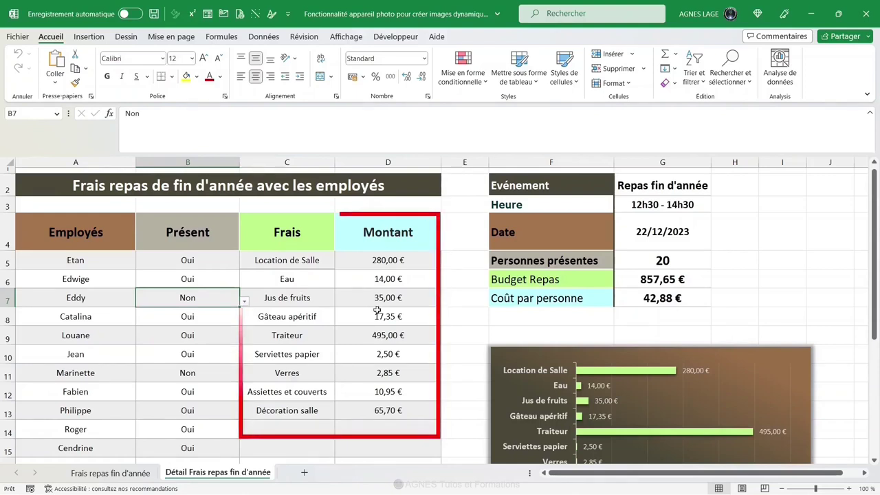
{"action": "left_click", "coordinate": [390, 244]}
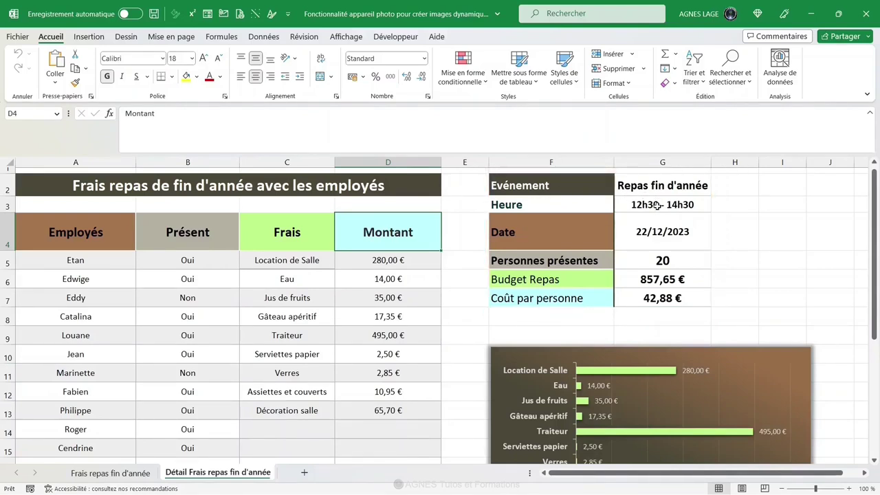
{"action": "left_click", "coordinate": [627, 258]}
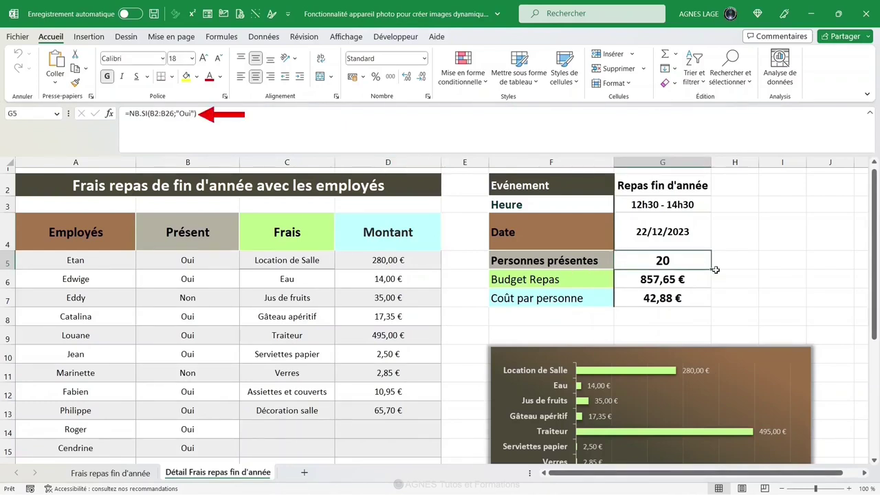
{"action": "key", "text": "Down"}
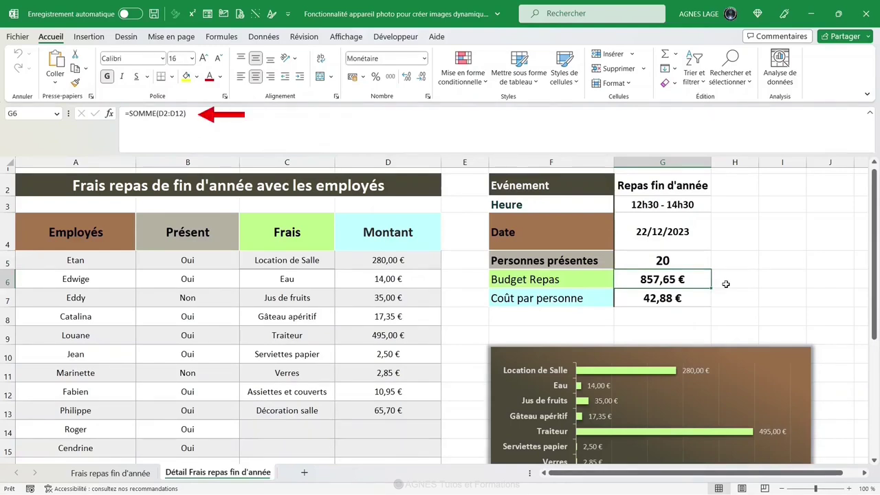
{"action": "key", "text": "Down"}
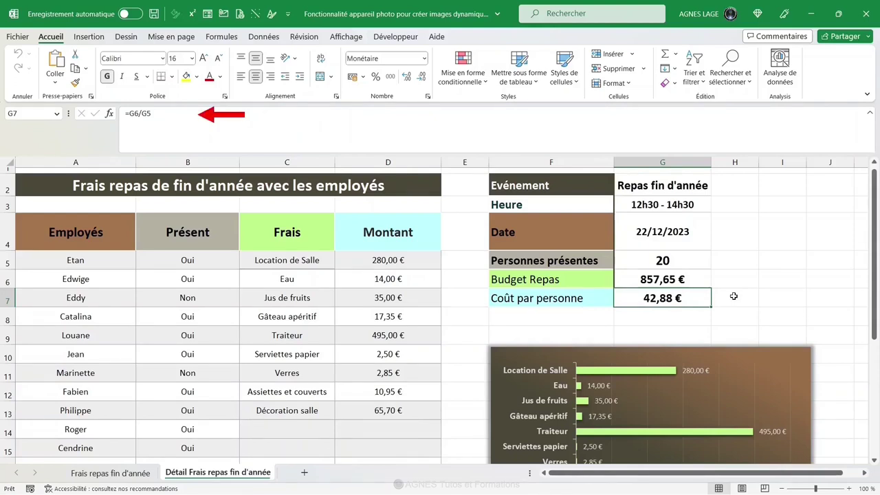
{"action": "scroll", "coordinate": [539, 350], "scroll_direction": "down", "scroll_amount": 1}
{"action": "left_click", "coordinate": [539, 348]}
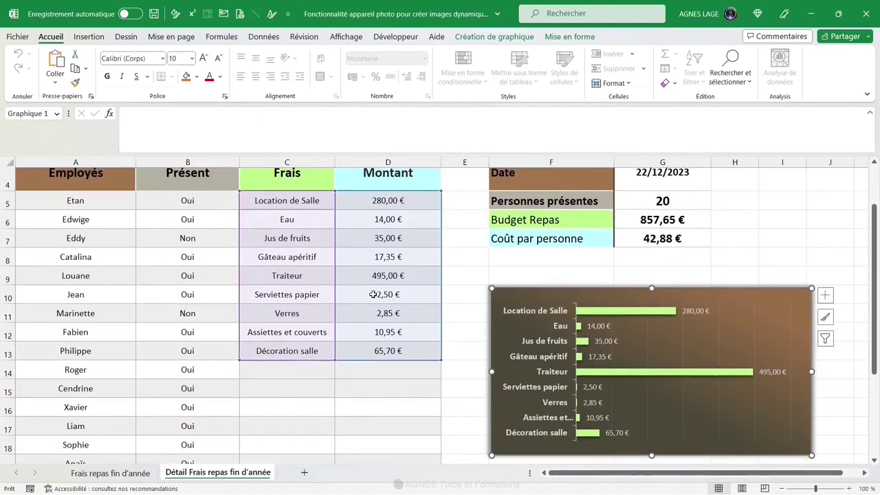
{"action": "left_click", "coordinate": [388, 175]}
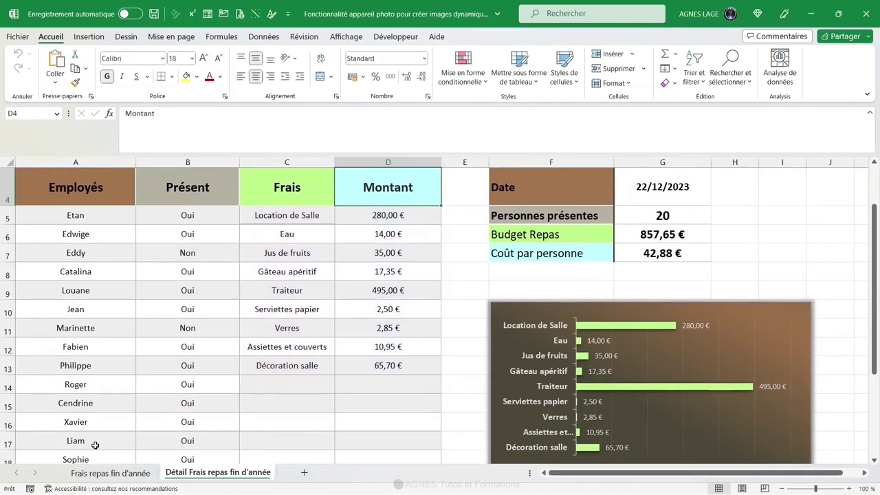
{"action": "left_click", "coordinate": [115, 473]}
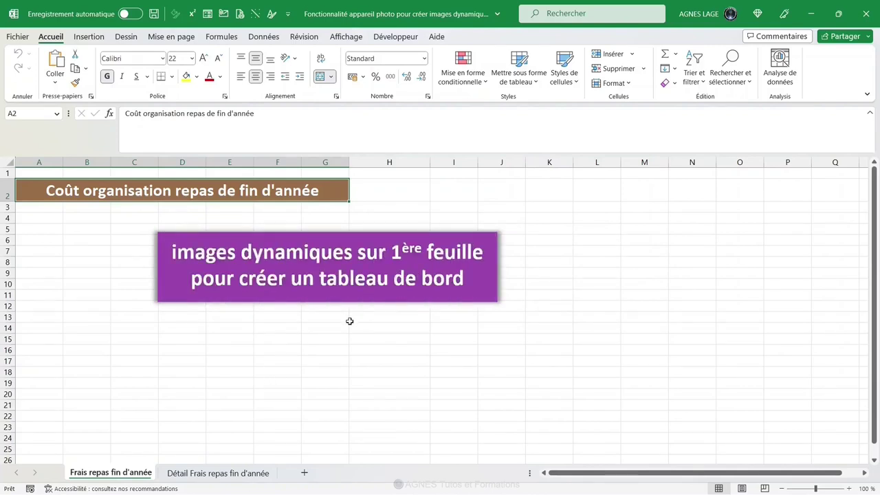
{"action": "left_click", "coordinate": [218, 473]}
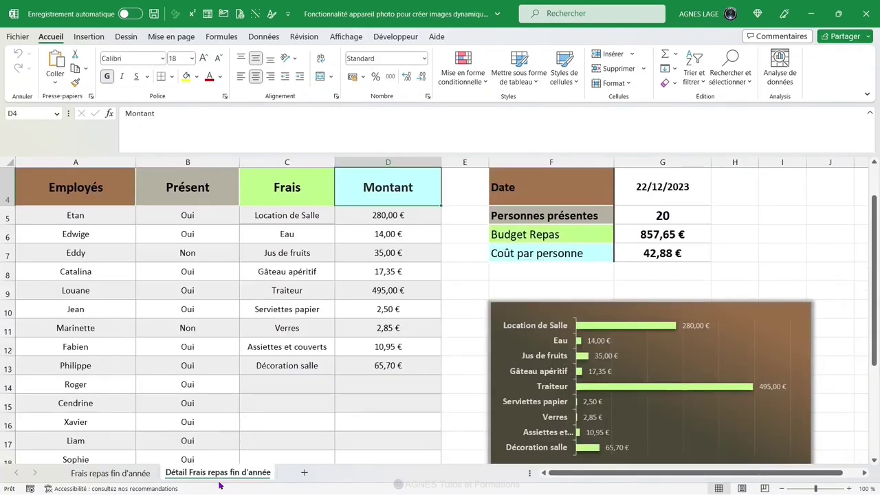
{"action": "scroll", "coordinate": [449, 250], "scroll_direction": "up", "scroll_amount": 1}
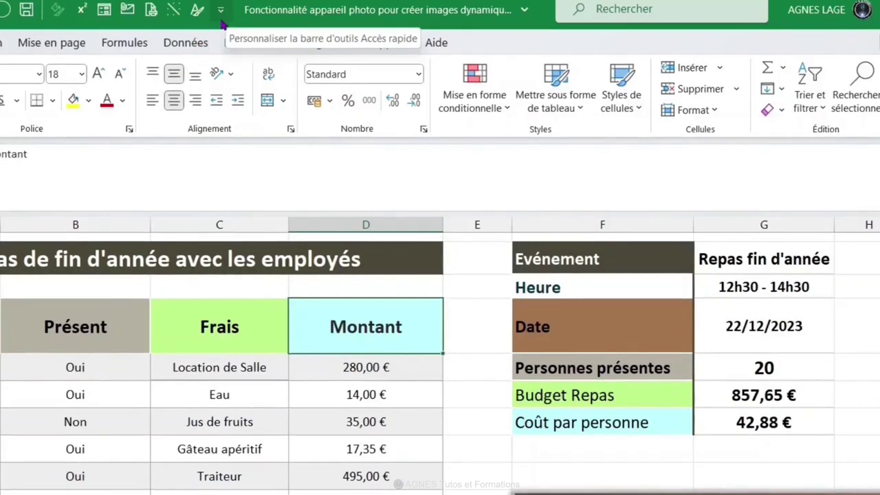
Add Appareil photo from Toutes les commandes to the Quick Access Toolbar.
{"action": "left_click", "coordinate": [220, 10]}
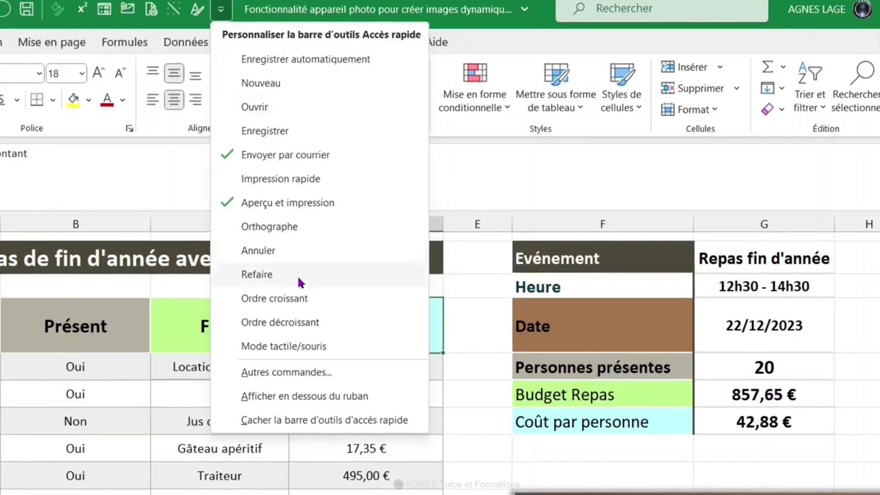
{"action": "left_click", "coordinate": [287, 372]}
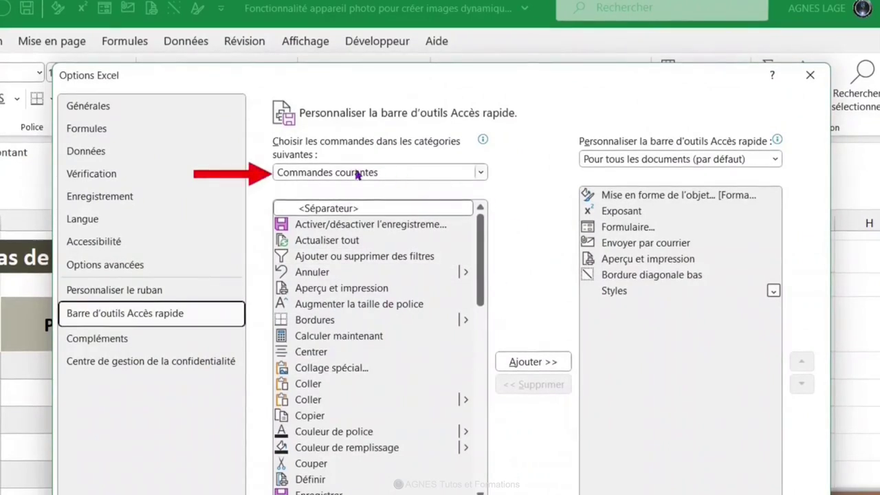
{"action": "left_click", "coordinate": [425, 173]}
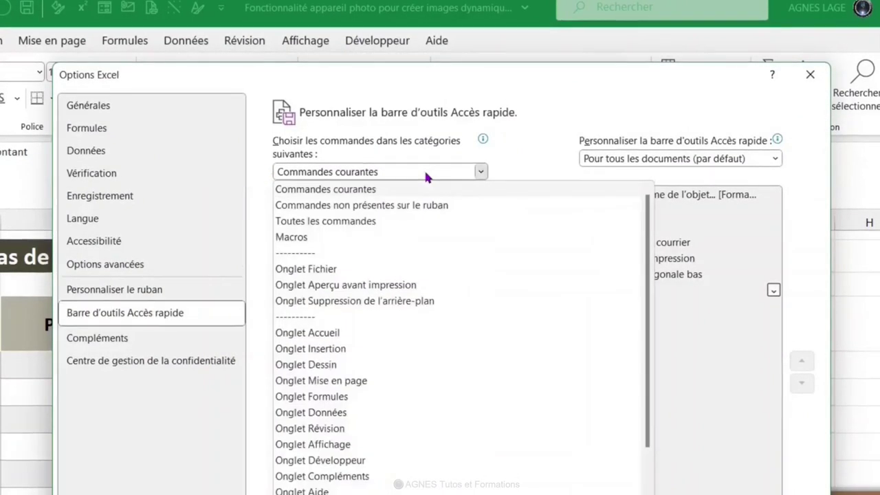
{"action": "left_click", "coordinate": [359, 221]}
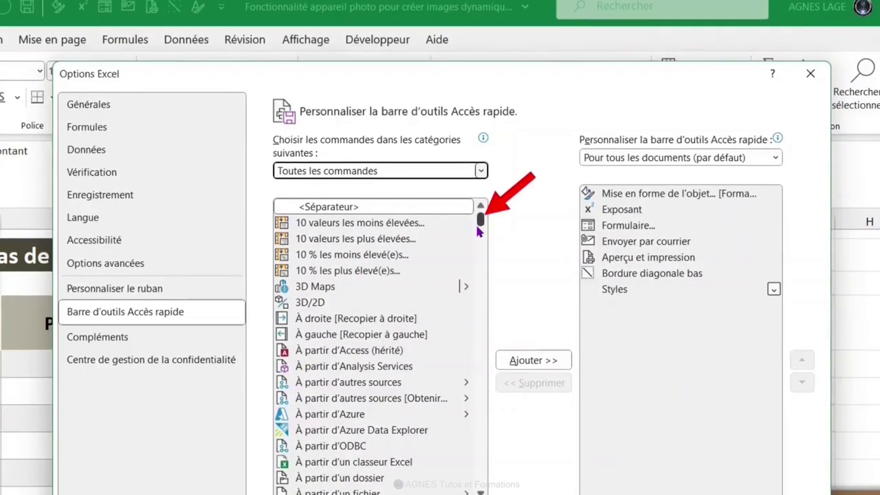
{"action": "left_click", "coordinate": [351, 210]}
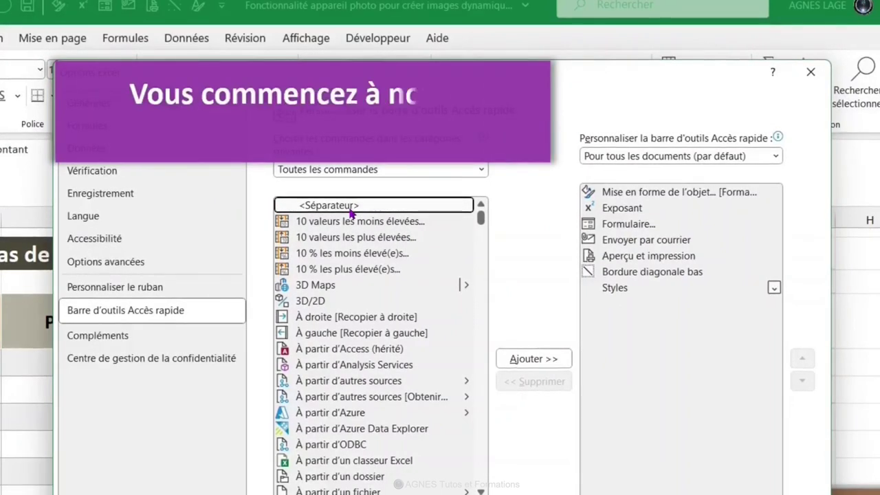
{"action": "type", "text": "Appliquer l'effet de dégradé"}
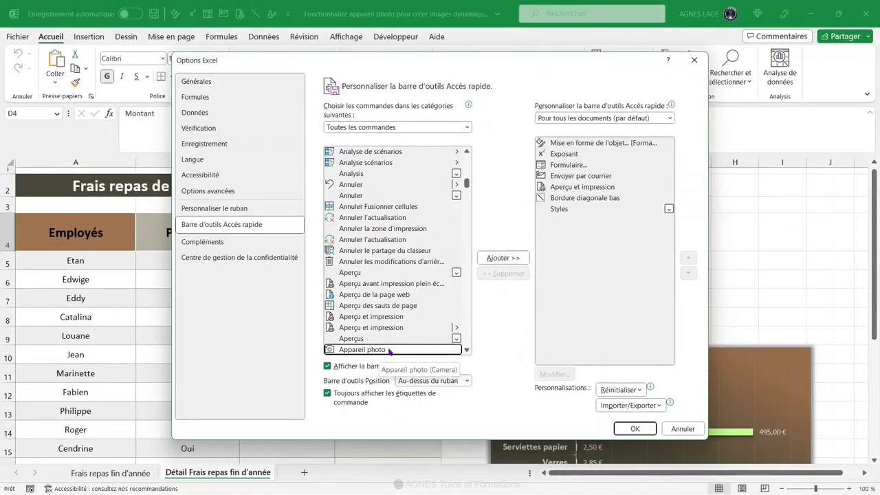
{"action": "left_click", "coordinate": [498, 265]}
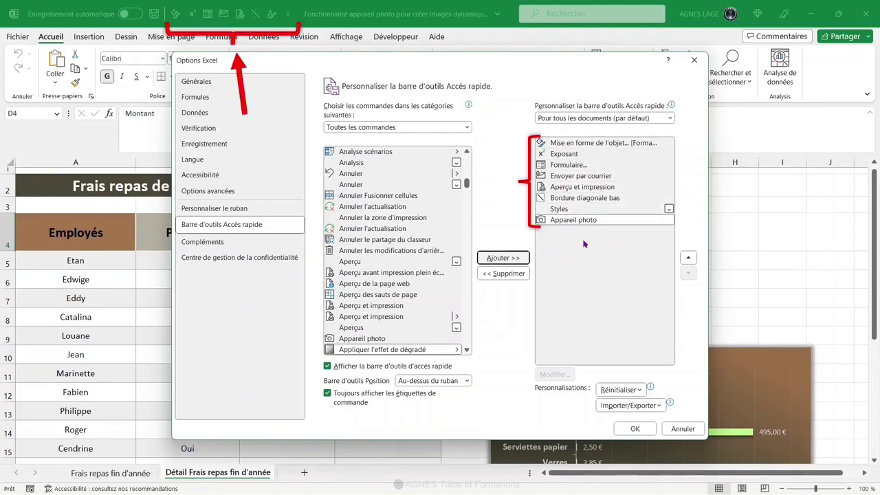
{"action": "left_click", "coordinate": [635, 428]}
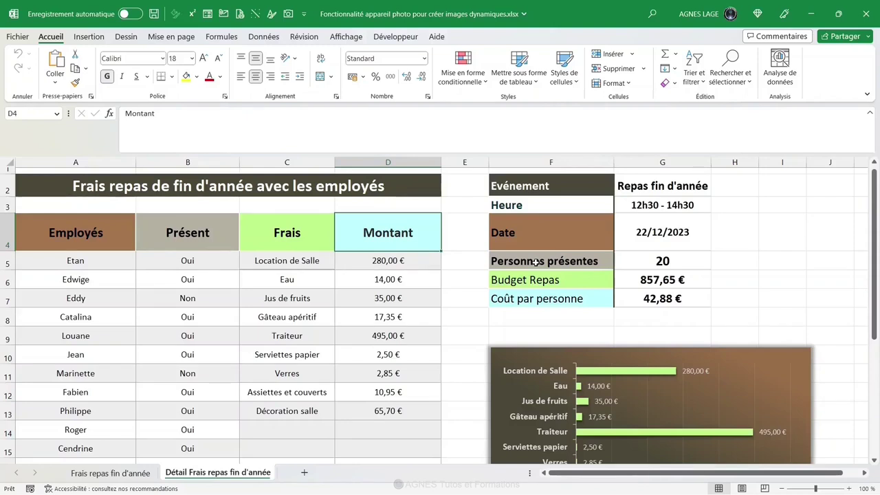
Select F2:G7 and capture it with Appareil photo, placing the snapshot near H4.
{"action": "scroll", "coordinate": [533, 377], "scroll_direction": "down", "scroll_amount": 1}
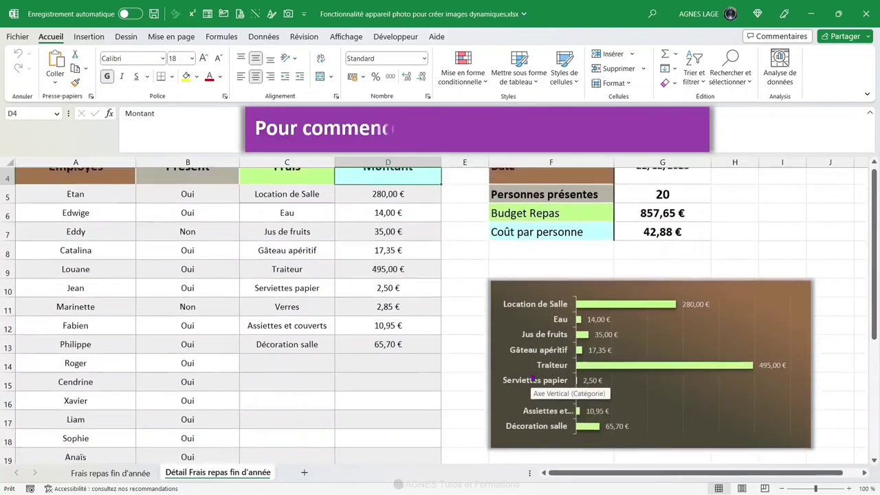
{"action": "scroll", "coordinate": [533, 377], "scroll_direction": "up", "scroll_amount": 1}
{"action": "left_click_drag", "start_coordinate": [509, 195], "coordinate": [673, 305]}
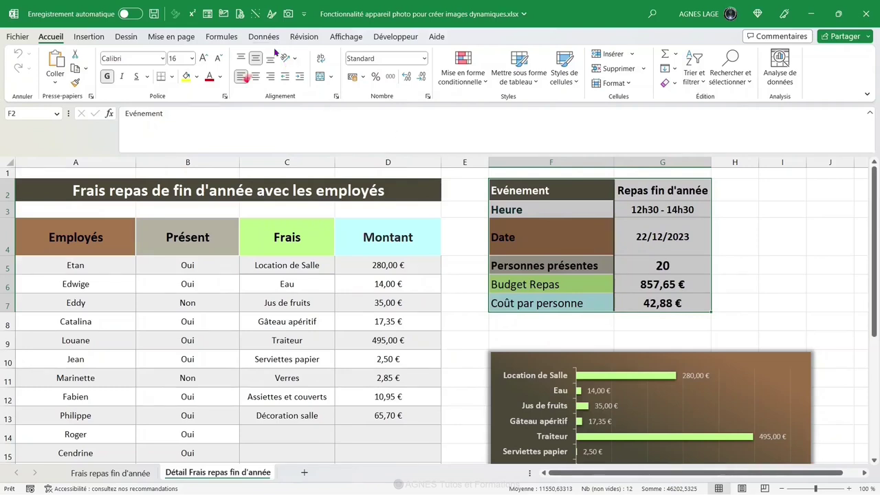
{"action": "left_click", "coordinate": [288, 14]}
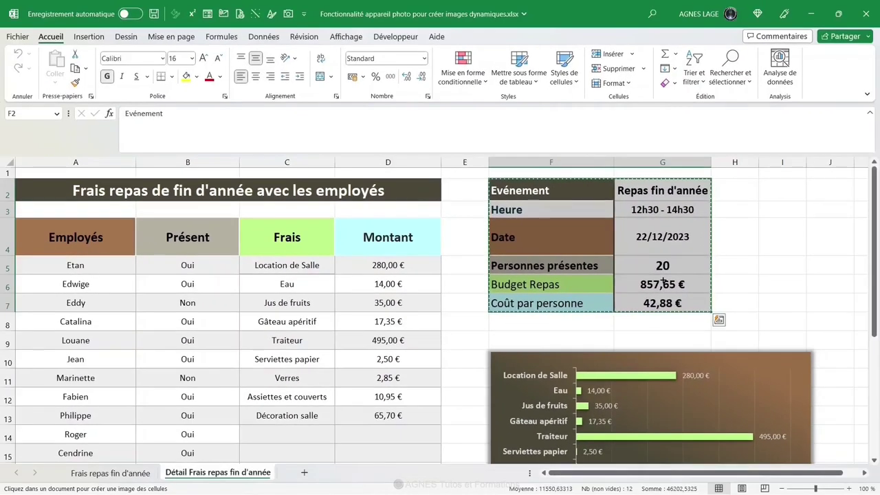
{"action": "left_click", "coordinate": [751, 240]}
{"action": "left_click", "coordinate": [120, 475]}
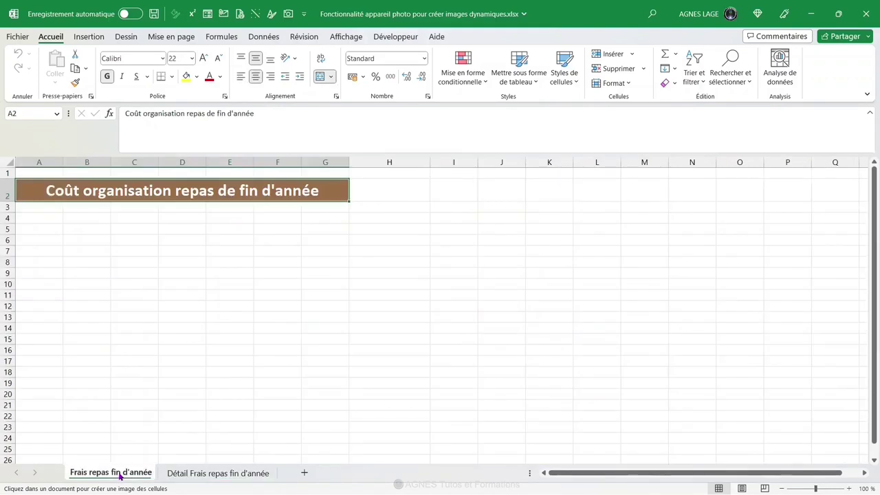
Paste the linked summary picture, nudge it into position and enlarge it slightly.
{"action": "left_click", "coordinate": [114, 245]}
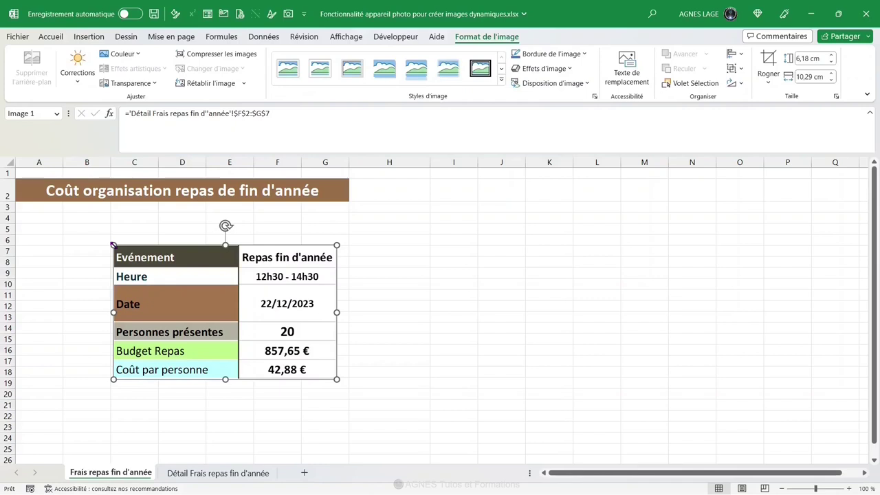
{"action": "left_click_drag", "start_coordinate": [275, 267], "coordinate": [274, 258]}
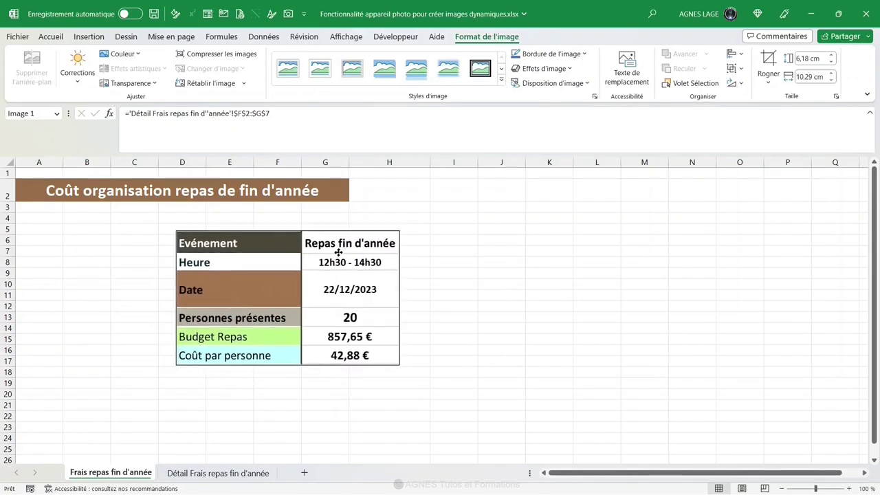
{"action": "mouse_move", "coordinate": [336, 370]}
{"action": "left_mouse_down"}
{"action": "mouse_move", "coordinate": [287, 341]}
{"action": "mouse_move", "coordinate": [358, 387]}
{"action": "left_mouse_up"}
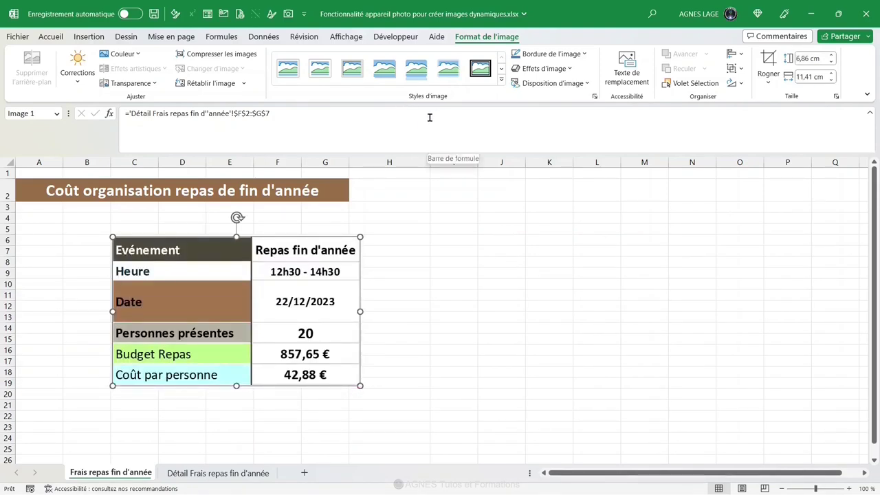
Give the picture an Ombre shadow with Décalage : centre.
{"action": "left_click", "coordinate": [535, 68]}
{"action": "mouse_move", "coordinate": [544, 120]}
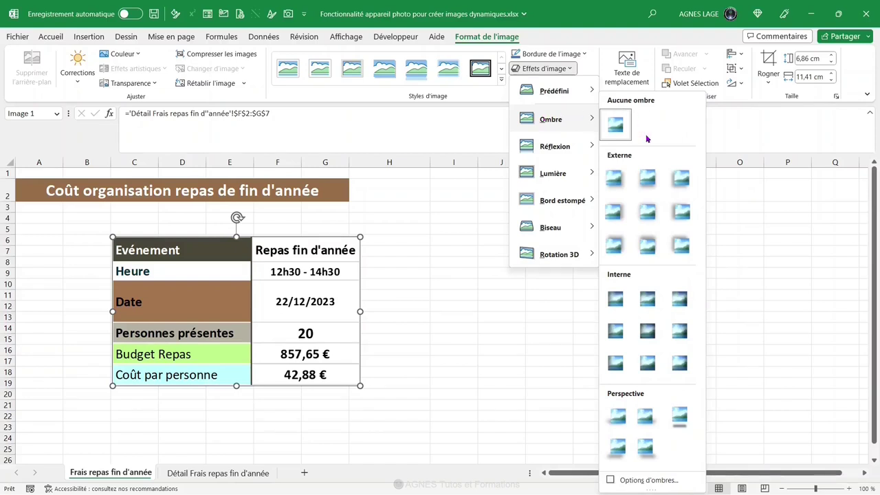
{"action": "left_click", "coordinate": [645, 217]}
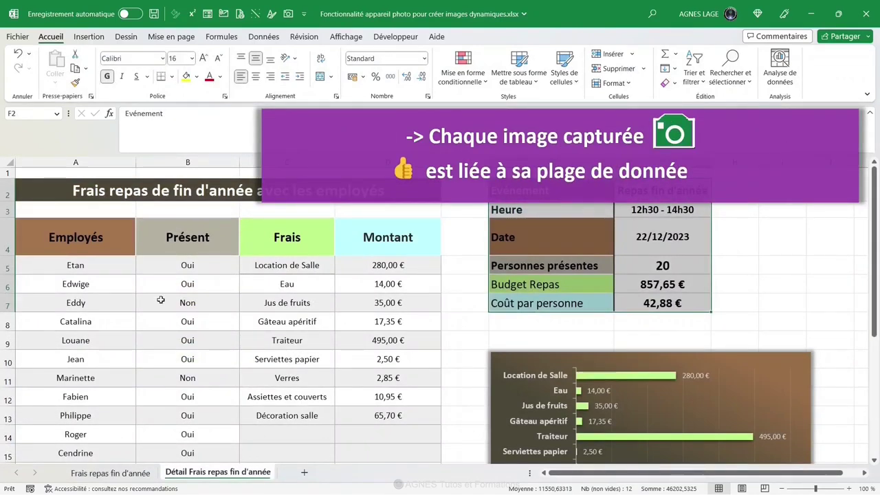
Set Eddy's attendance in B7 to Oui.
{"action": "left_click", "coordinate": [105, 303]}
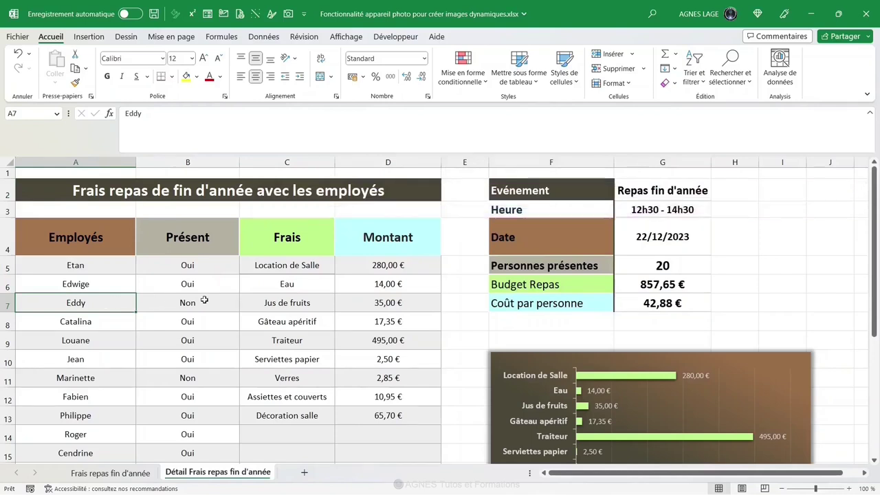
{"action": "left_click", "coordinate": [212, 303]}
{"action": "left_click", "coordinate": [244, 306]}
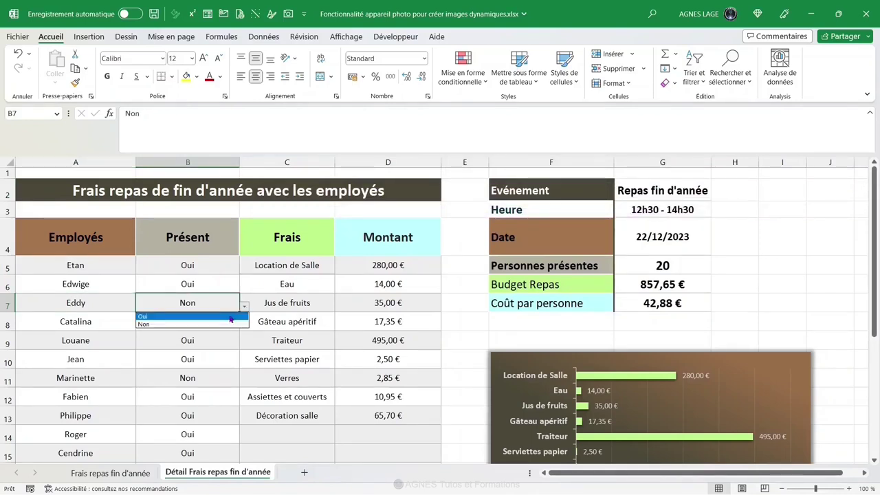
{"action": "left_click", "coordinate": [231, 317]}
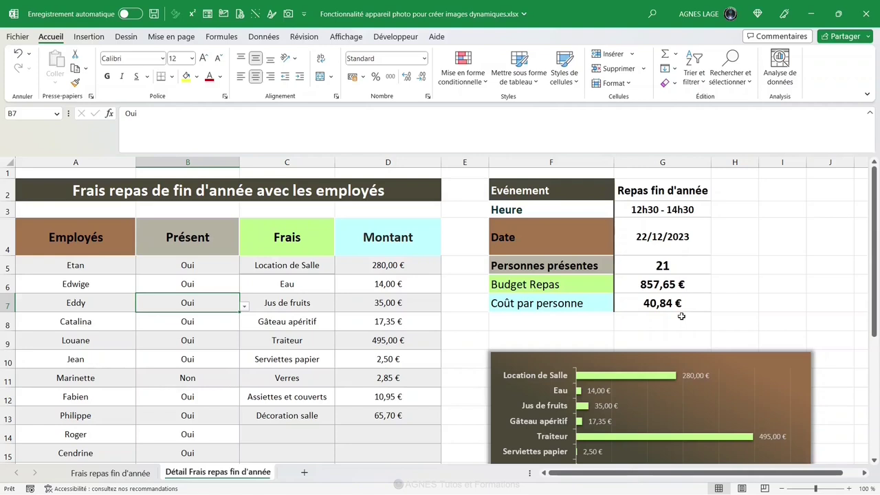
Check the summary picture now shows 21 people and 40,84 € per person.
{"action": "left_click", "coordinate": [132, 477]}
{"action": "left_click_drag", "start_coordinate": [379, 321], "coordinate": [385, 388]}
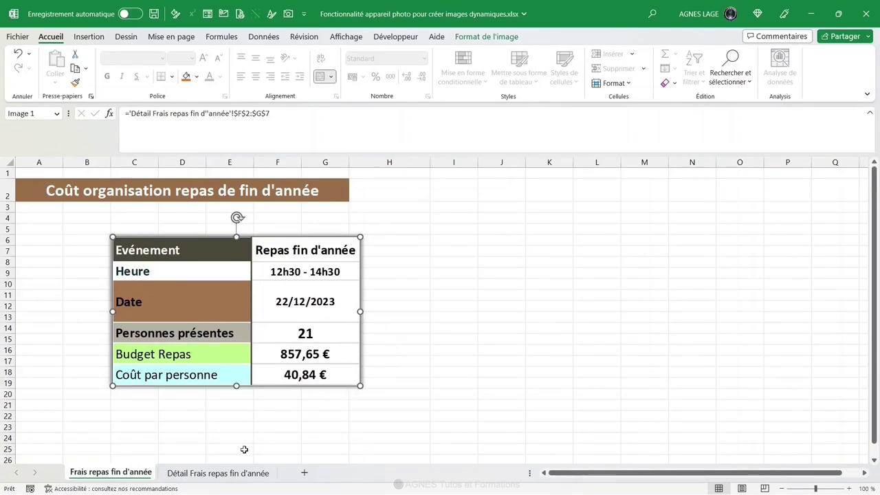
{"action": "left_click", "coordinate": [233, 474]}
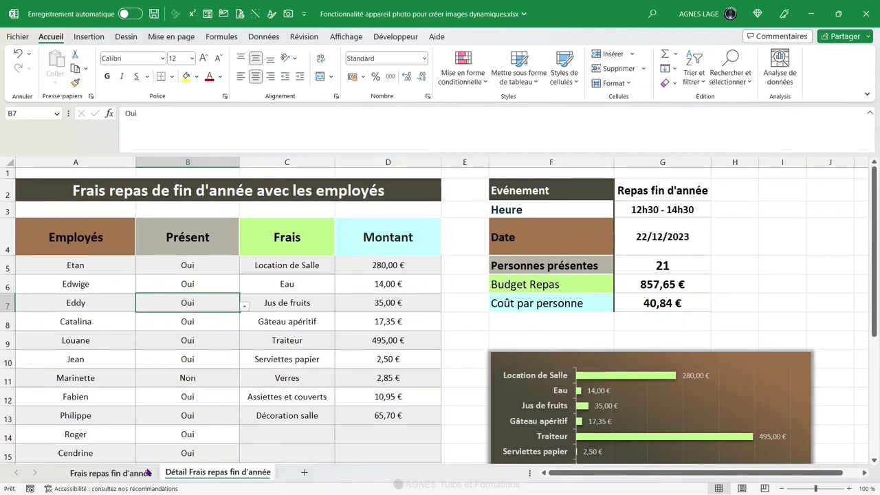
{"action": "left_click", "coordinate": [110, 473]}
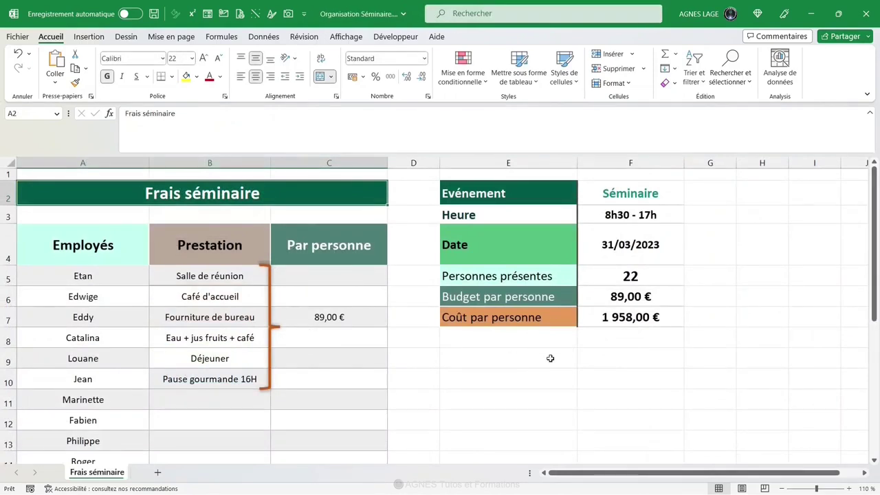
Capture Organisation Séminaire's E2:F7 as a linked picture beside the meal table, then close the dashboard.
{"action": "left_click_drag", "start_coordinate": [481, 193], "coordinate": [627, 317]}
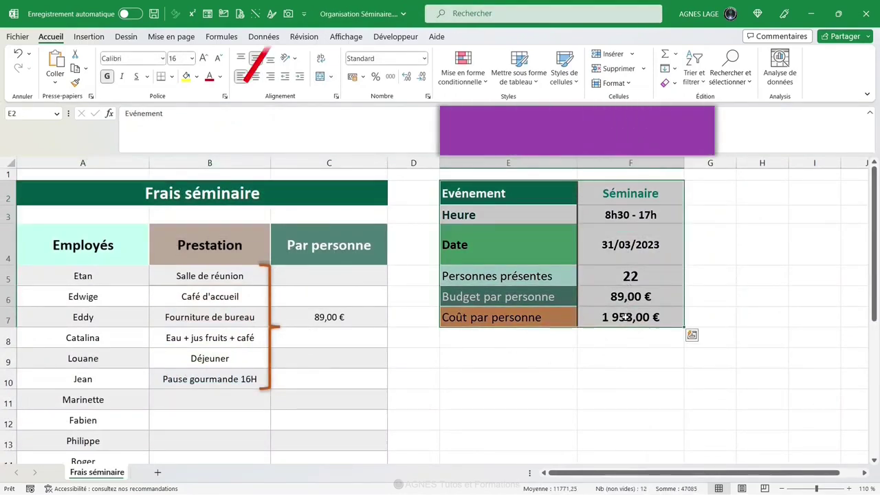
{"action": "left_click", "coordinate": [288, 13]}
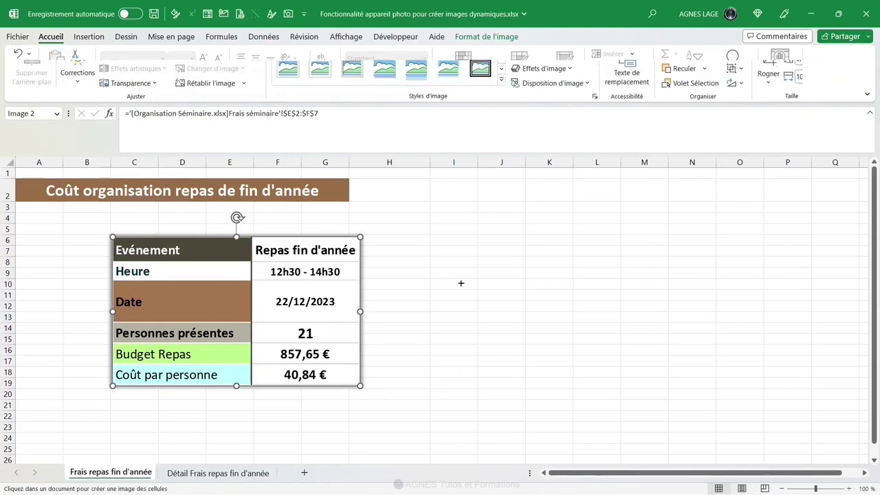
{"action": "left_click", "coordinate": [477, 236]}
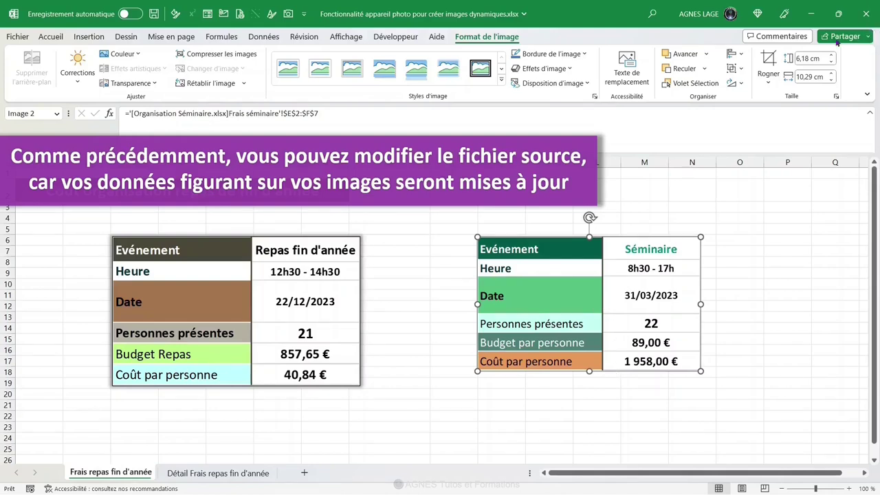
{"action": "left_click", "coordinate": [866, 14]}
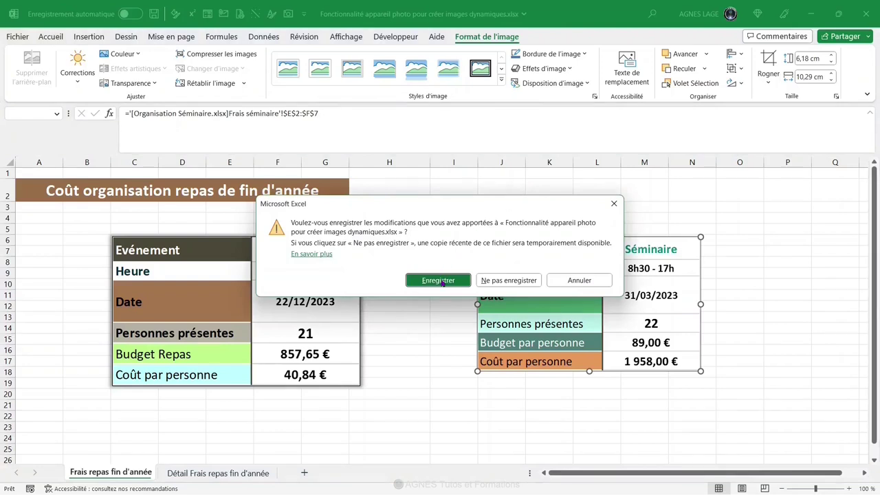
Save the dashboard, then set the per-person price in C7 to 92 and close.
{"action": "left_click", "coordinate": [440, 281]}
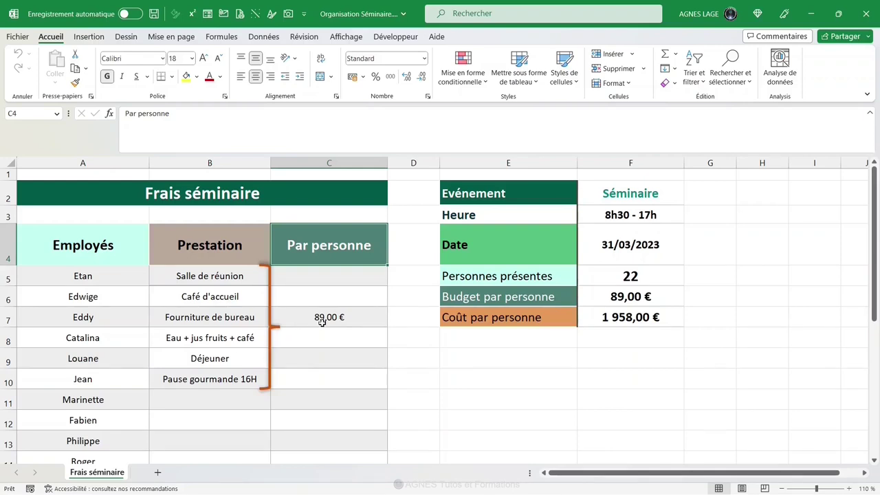
{"action": "left_click", "coordinate": [335, 317]}
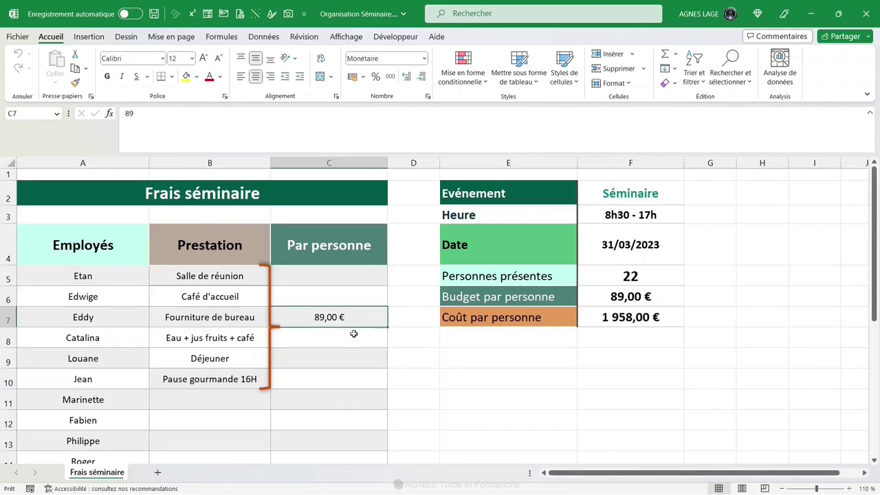
{"action": "type", "text": "92"}
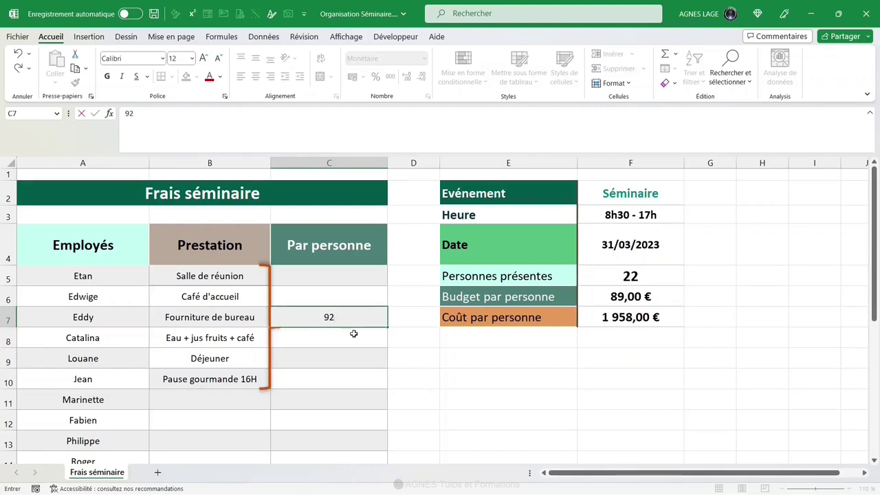
{"action": "key", "text": "Return"}
{"action": "left_click", "coordinate": [866, 13]}
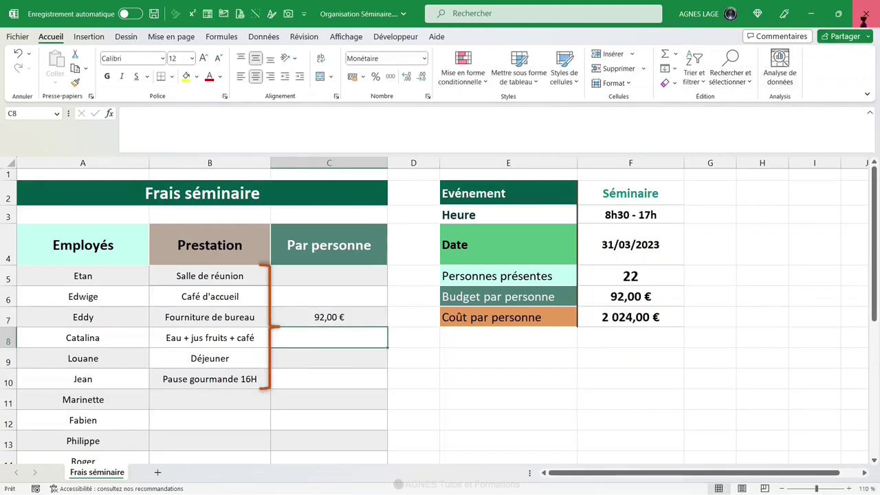
Save Organisation Séminaire, reopen the dashboard file and choose Activer le contenu.
{"action": "left_click", "coordinate": [368, 269]}
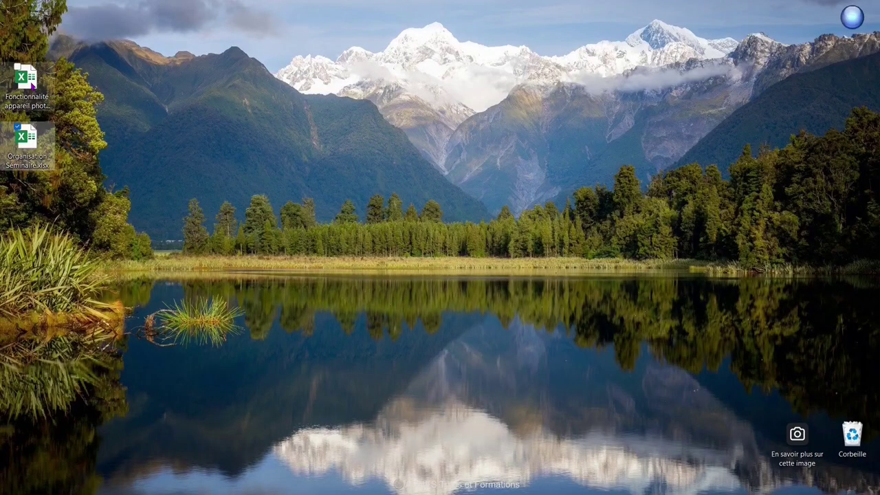
{"action": "double_click", "coordinate": [27, 81]}
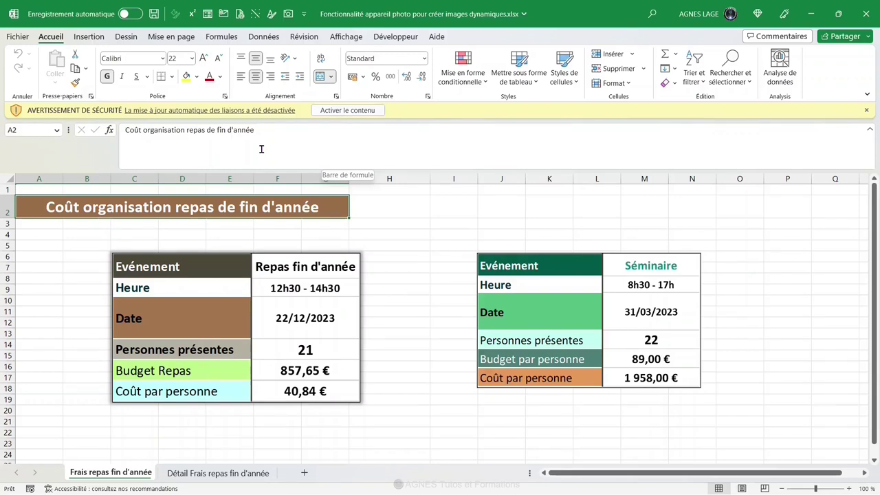
{"action": "left_click", "coordinate": [345, 111]}
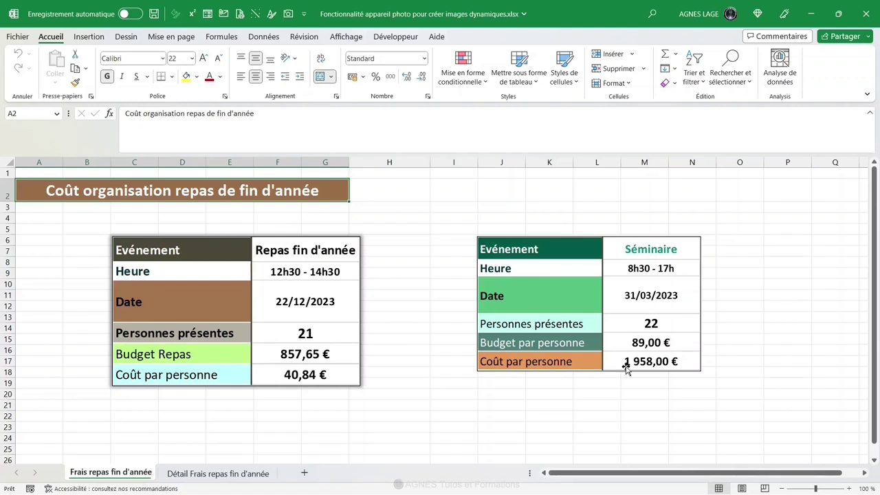
Refresh the Séminaire picture via Modifier les liaisons > Ouvrir la source, showing 92,00 € and 2 024,00 €.
{"action": "left_click", "coordinate": [633, 332]}
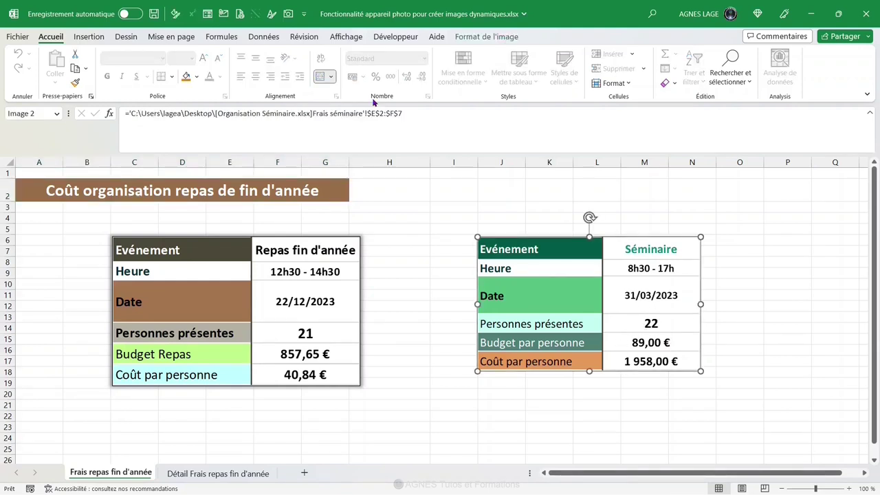
{"action": "left_click", "coordinate": [263, 37]}
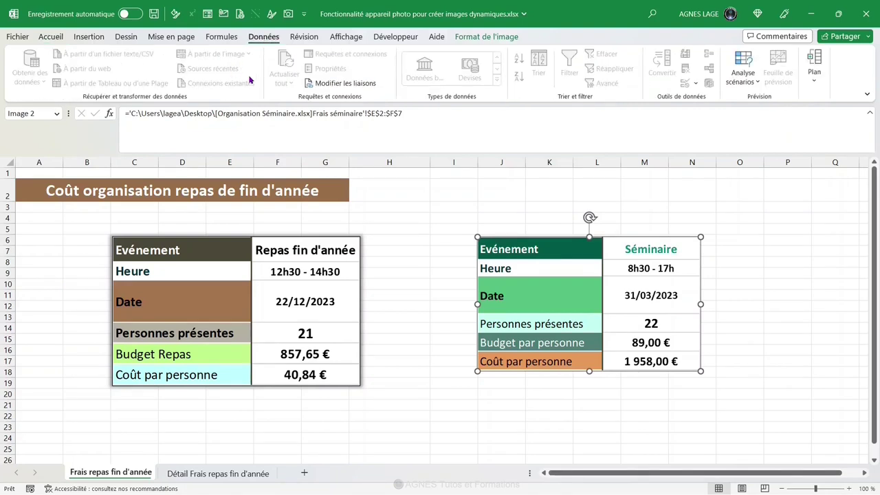
{"action": "left_click", "coordinate": [341, 84]}
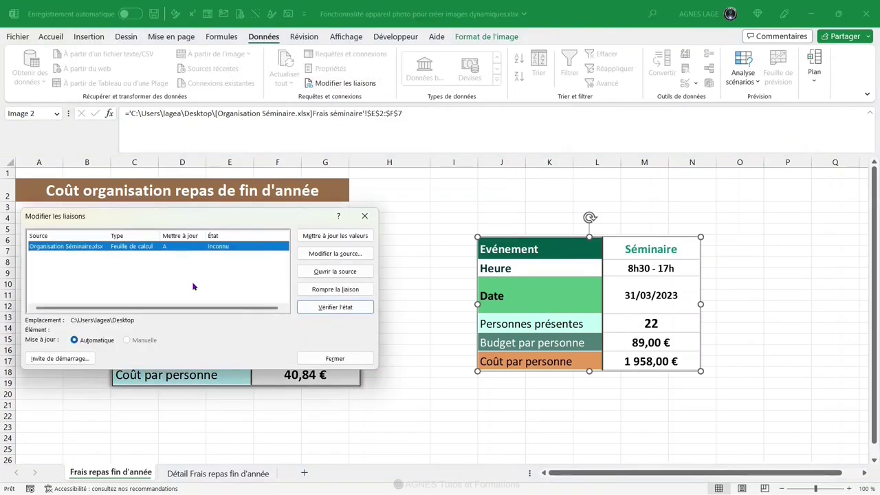
{"action": "left_click", "coordinate": [337, 272]}
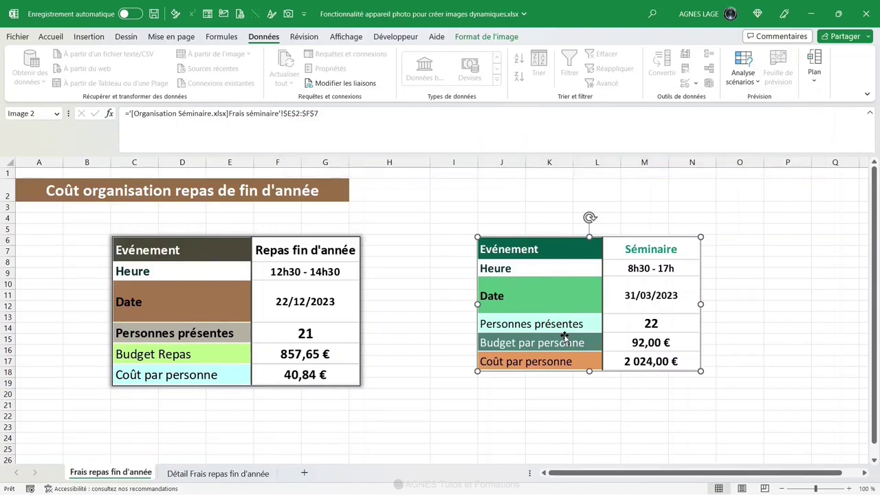
Delete both the Séminaire and meal summary linked pictures.
{"action": "key", "text": "Delete"}
{"action": "left_click", "coordinate": [310, 310]}
{"action": "key", "text": "Delete"}
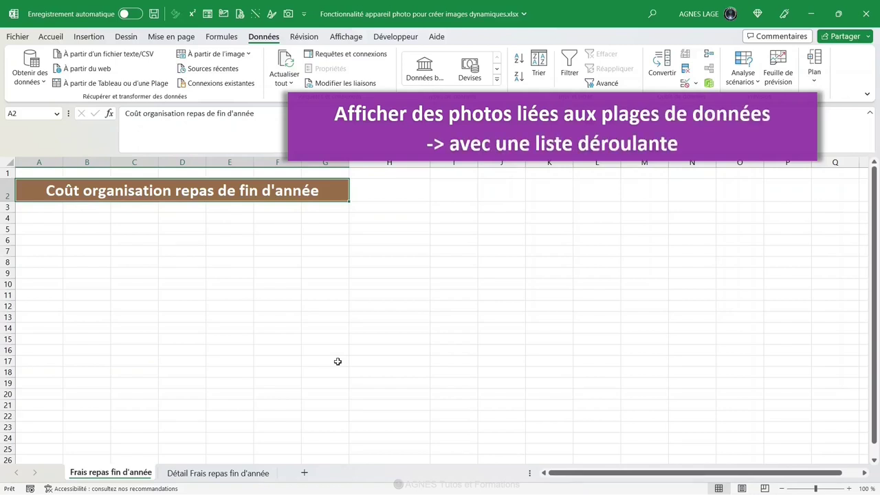
On the Détail Frais repas fin d'année sheet, name the chart range E9:J19 Graphique.
{"action": "left_click", "coordinate": [216, 474]}
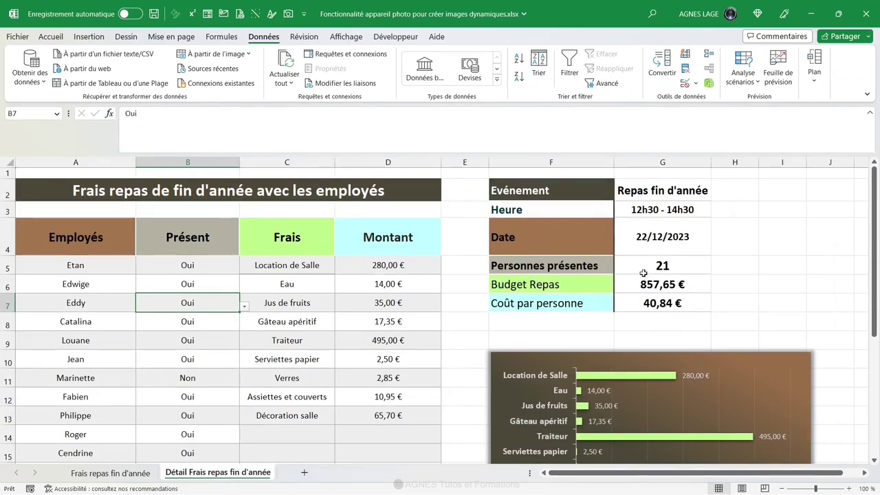
{"action": "scroll", "coordinate": [651, 286], "scroll_direction": "down", "scroll_amount": 2}
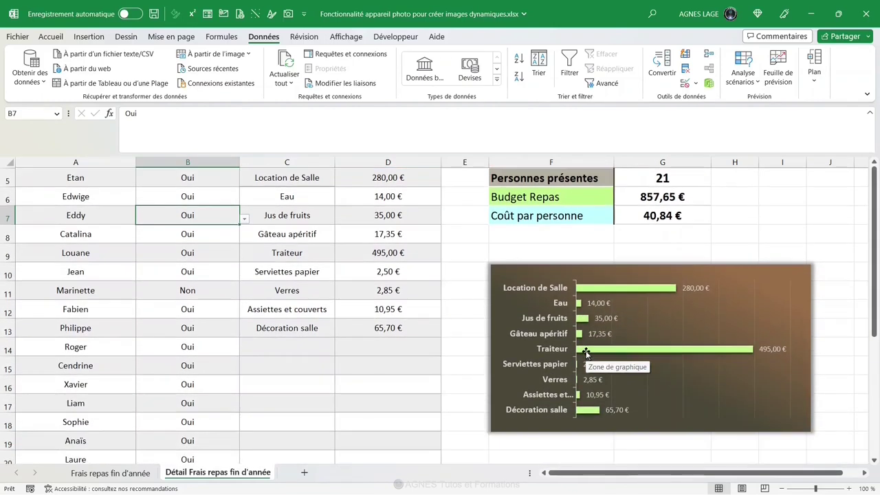
{"action": "left_click", "coordinate": [467, 257]}
{"action": "mouse_move", "coordinate": [467, 257]}
{"action": "left_mouse_down"}
{"action": "mouse_move", "coordinate": [813, 390]}
{"action": "mouse_move", "coordinate": [814, 439]}
{"action": "left_mouse_up"}
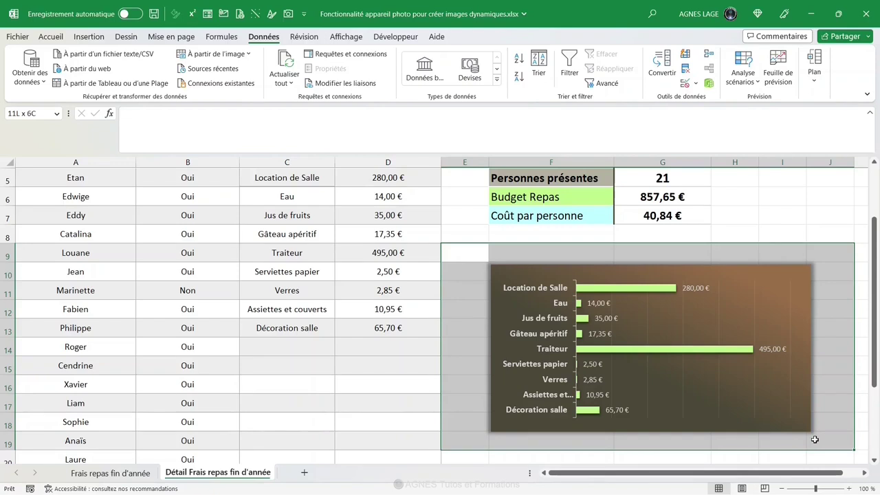
{"action": "key", "text": "ctrl+c"}
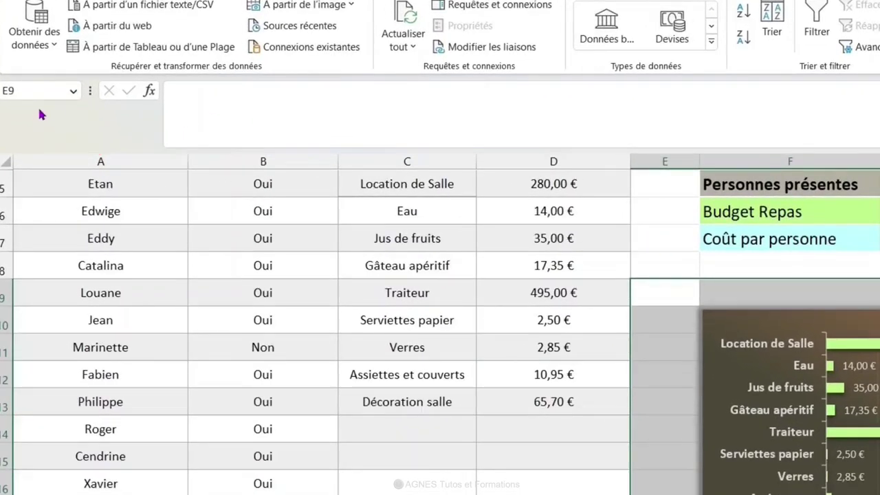
{"action": "left_click", "coordinate": [33, 87]}
{"action": "type", "text": "Graphique"}
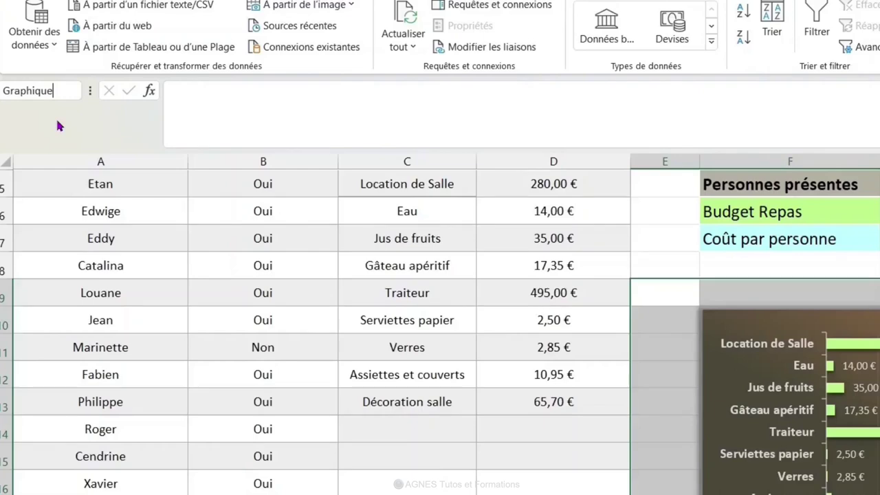
{"action": "key", "text": "Return"}
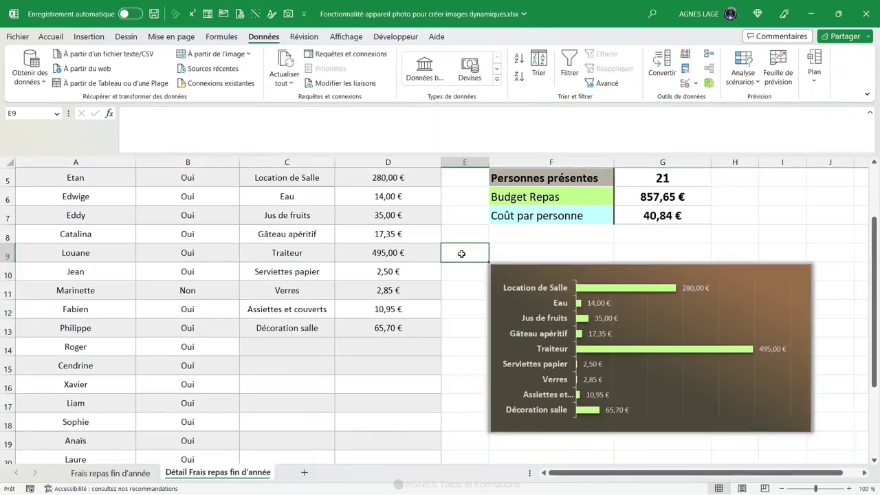
Name the summary block F2:G7 Analyse, then return to the Frais repas fin d'année sheet.
{"action": "scroll", "coordinate": [446, 303], "scroll_direction": "up", "scroll_amount": 2}
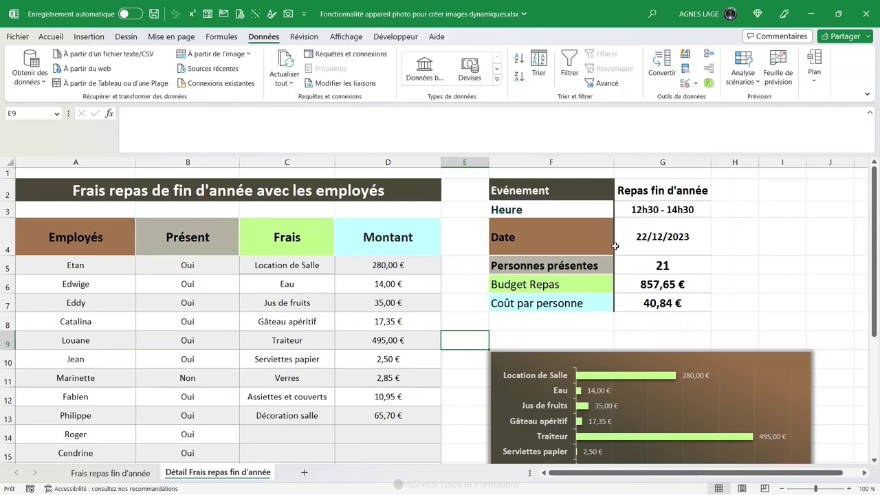
{"action": "left_click_drag", "start_coordinate": [515, 193], "coordinate": [634, 297]}
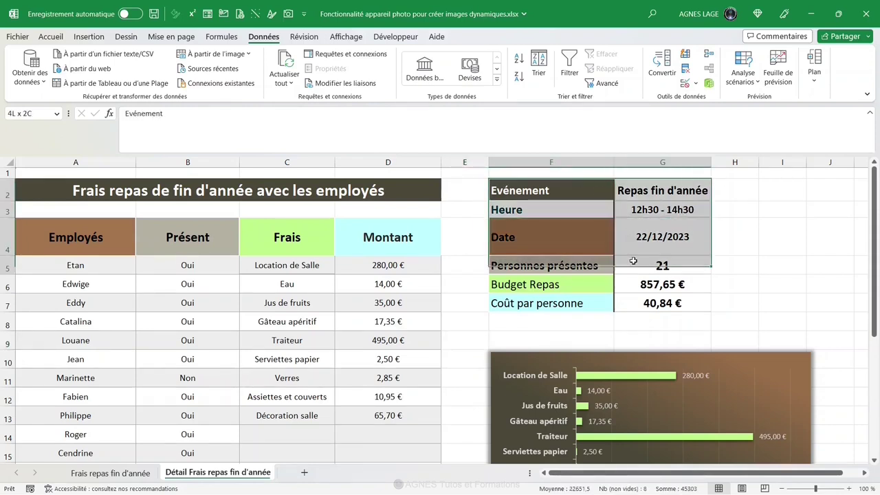
{"action": "left_click", "coordinate": [25, 114]}
{"action": "type", "text": "Analyse"}
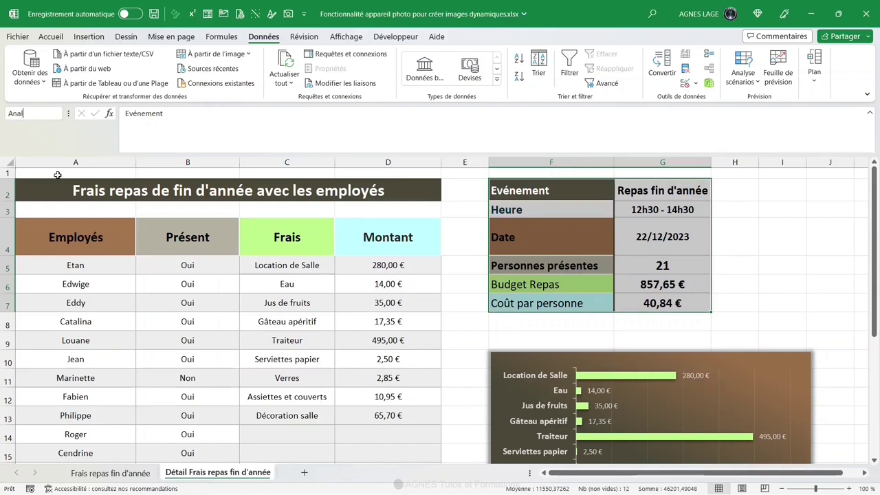
{"action": "key", "text": "Return"}
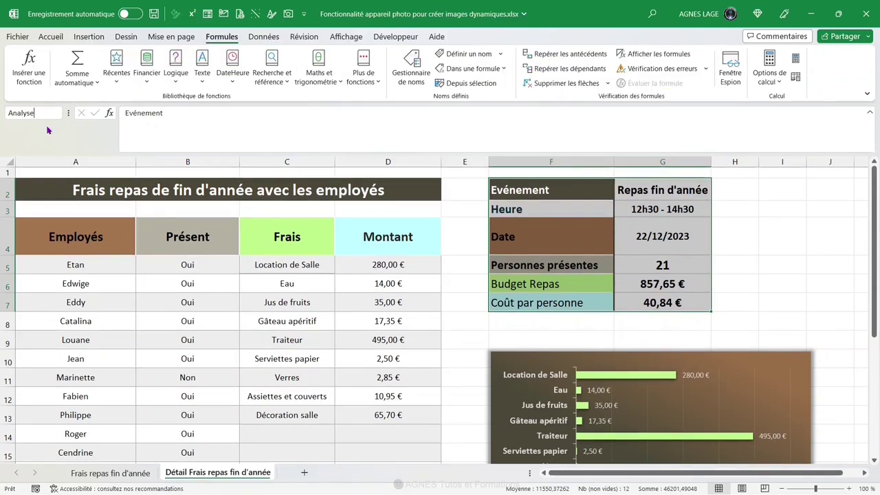
{"action": "left_click", "coordinate": [75, 190]}
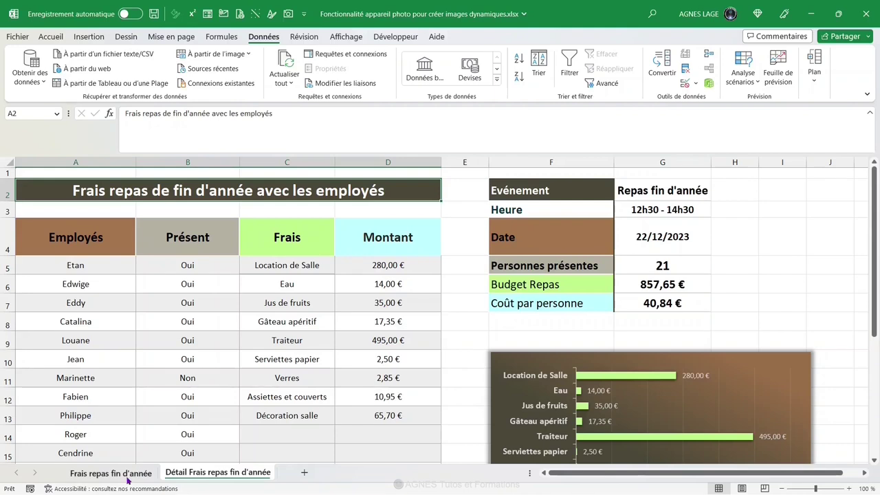
{"action": "left_click", "coordinate": [128, 477]}
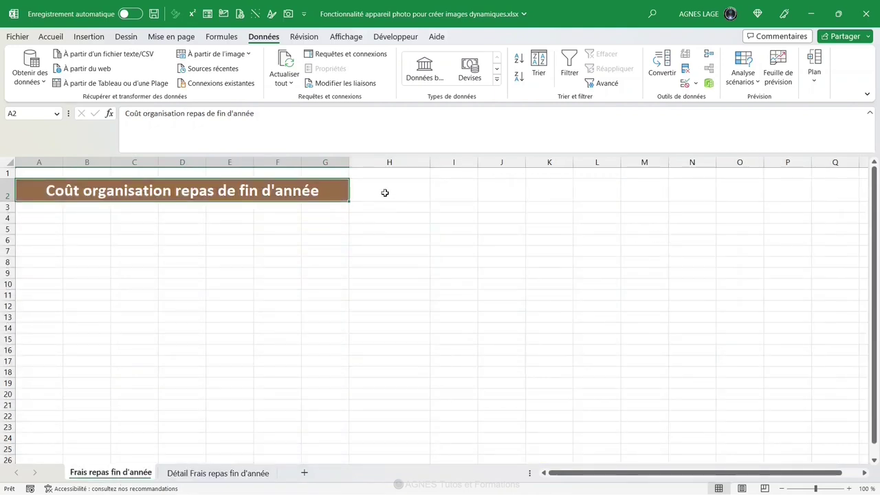
Add list data validation to H2 with the source Graphique;Analyse.
{"action": "left_click", "coordinate": [384, 191]}
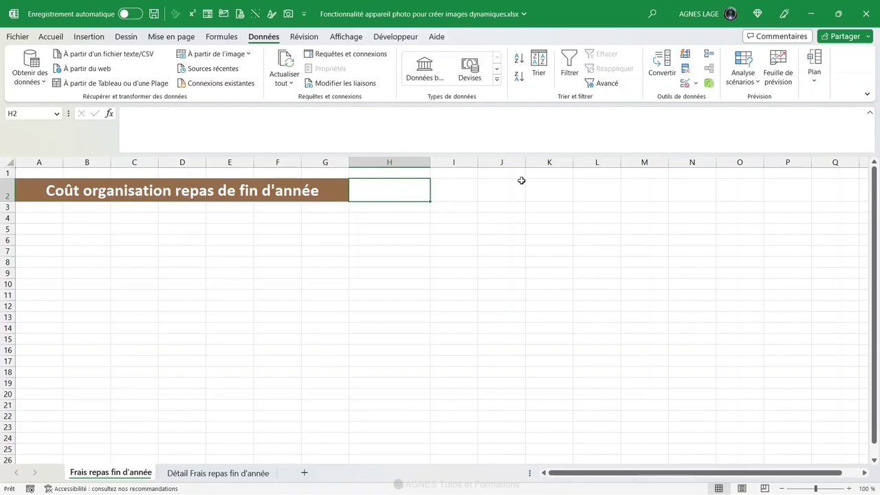
{"action": "left_click", "coordinate": [684, 84]}
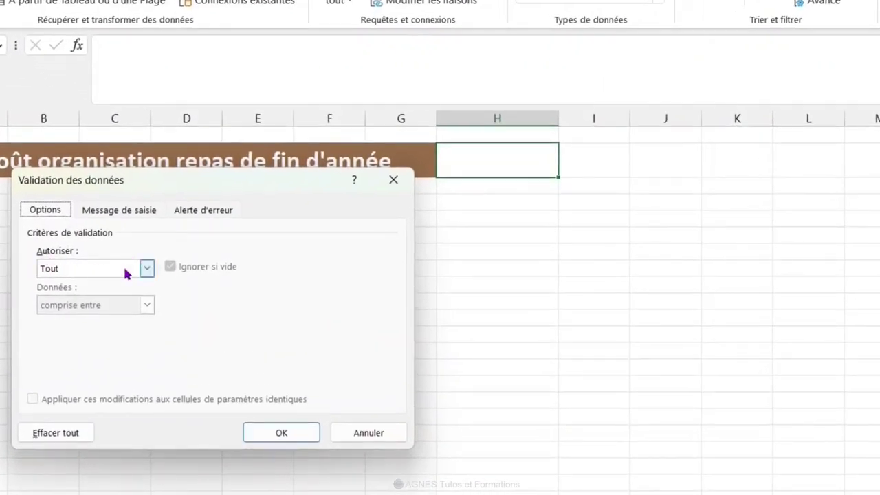
{"action": "left_click", "coordinate": [144, 269]}
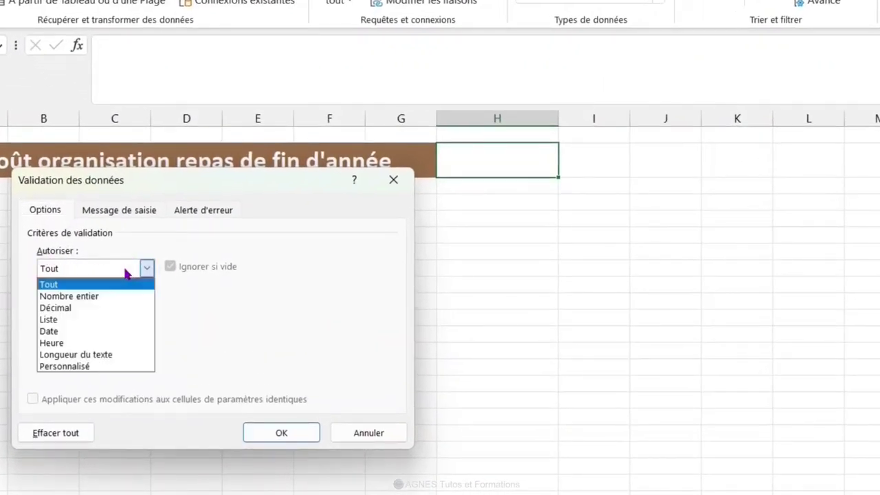
{"action": "left_click", "coordinate": [67, 325]}
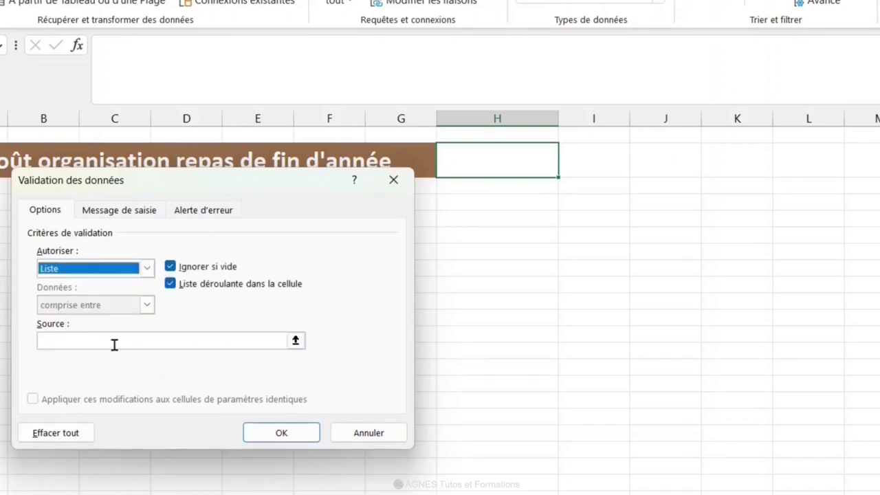
{"action": "left_click", "coordinate": [73, 342]}
{"action": "type", "text": "Graphique"}
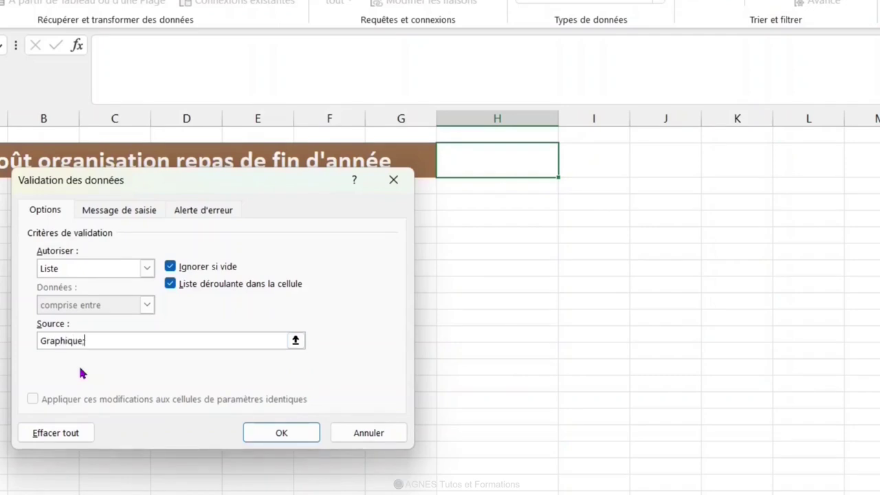
{"action": "type", "text": "lyse"}
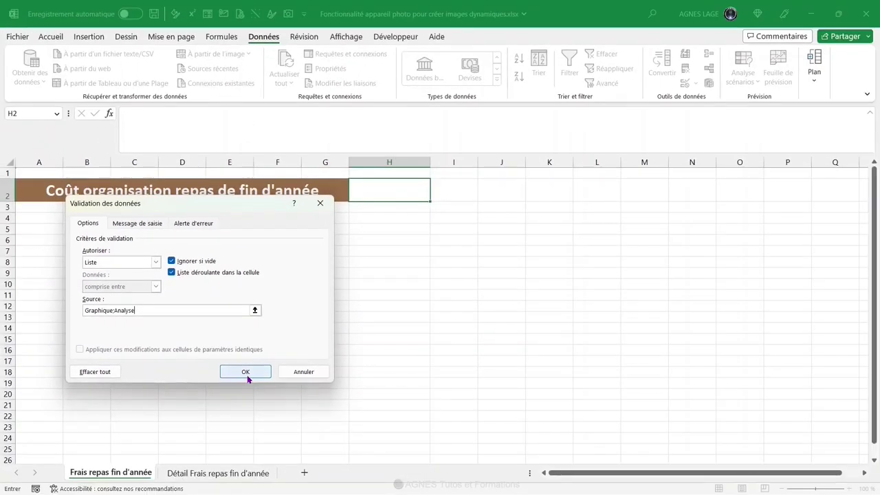
{"action": "left_click", "coordinate": [246, 373]}
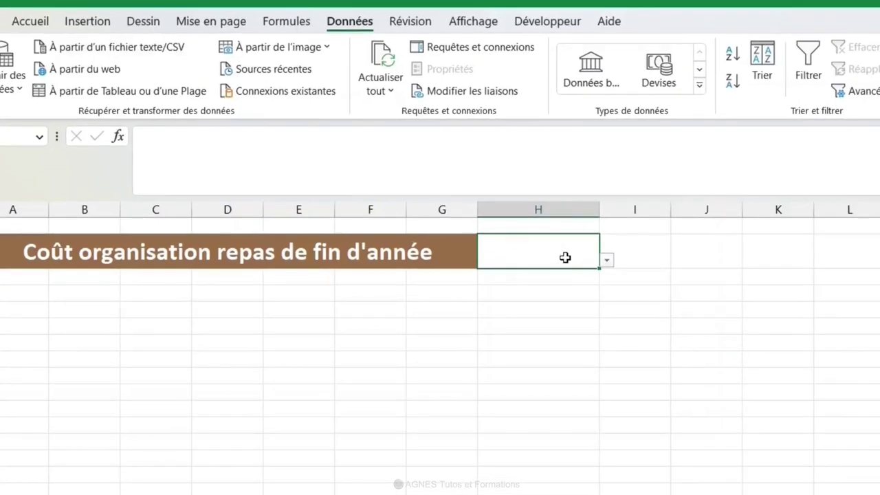
{"action": "left_click", "coordinate": [29, 28]}
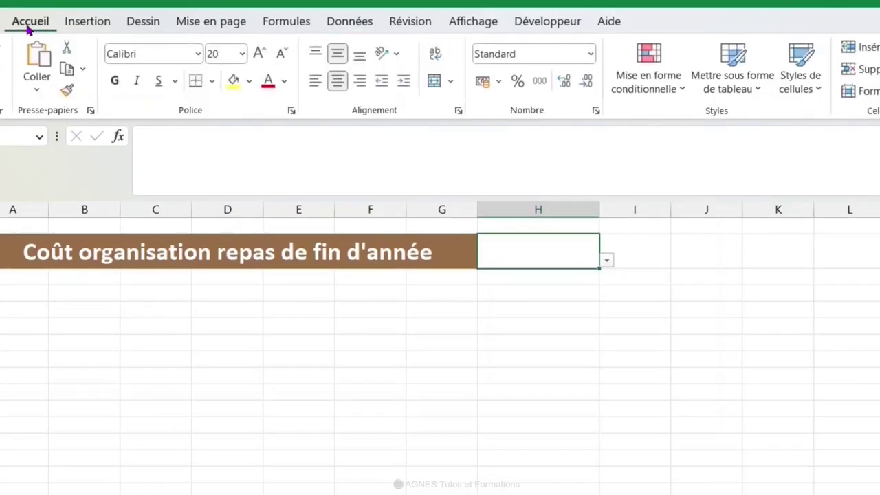
Give H2 a dark fill and white font, then pick Analyse from its dropdown.
{"action": "left_click", "coordinate": [249, 80]}
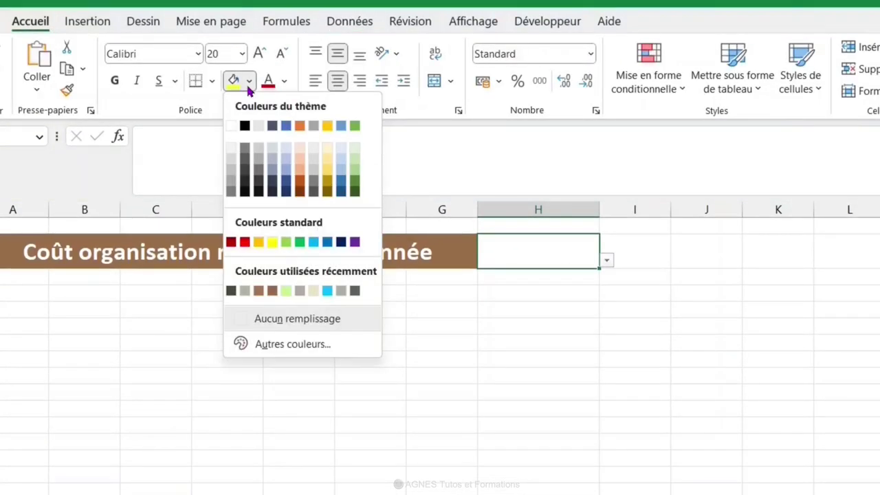
{"action": "left_click", "coordinate": [230, 290]}
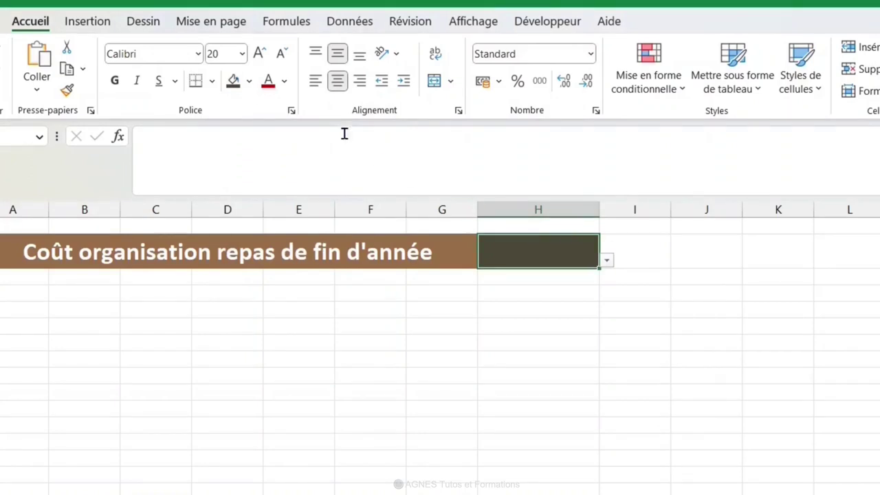
{"action": "left_click", "coordinate": [285, 81]}
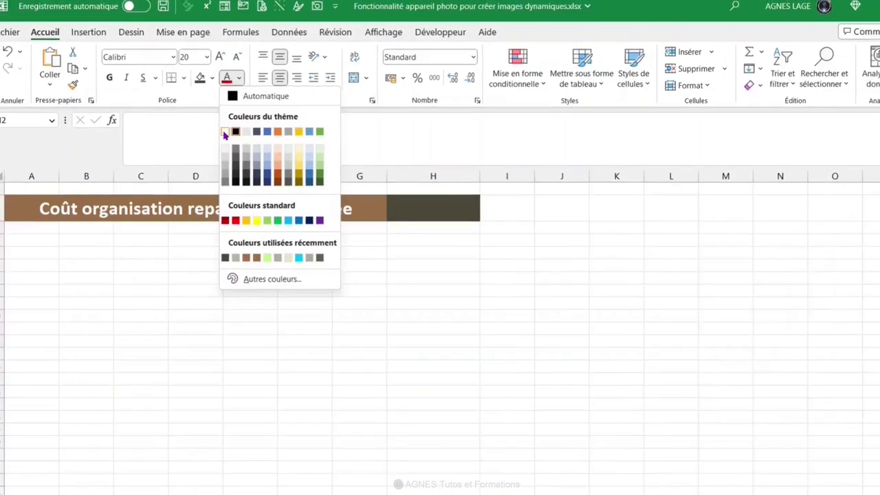
{"action": "left_click", "coordinate": [265, 152]}
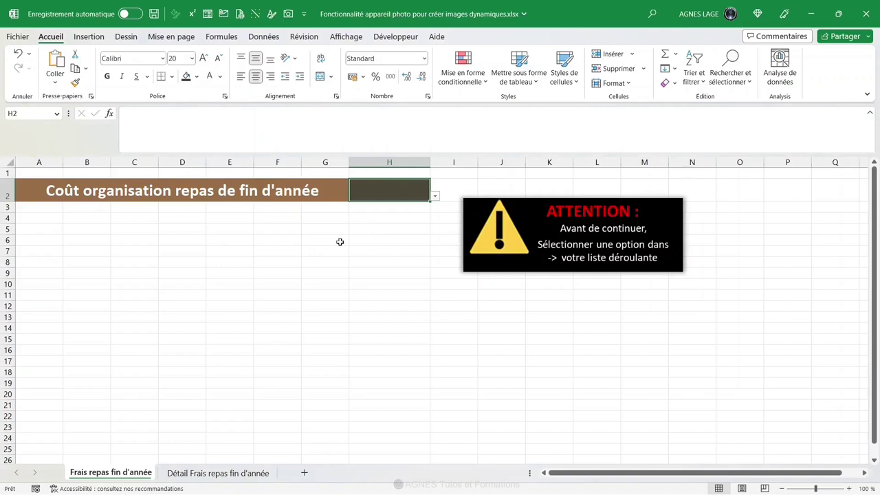
{"action": "left_click", "coordinate": [435, 197]}
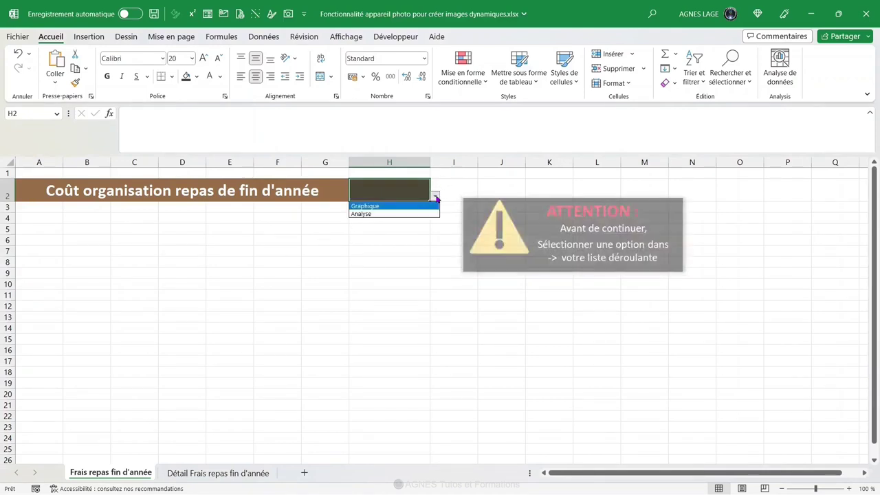
{"action": "left_click", "coordinate": [380, 215]}
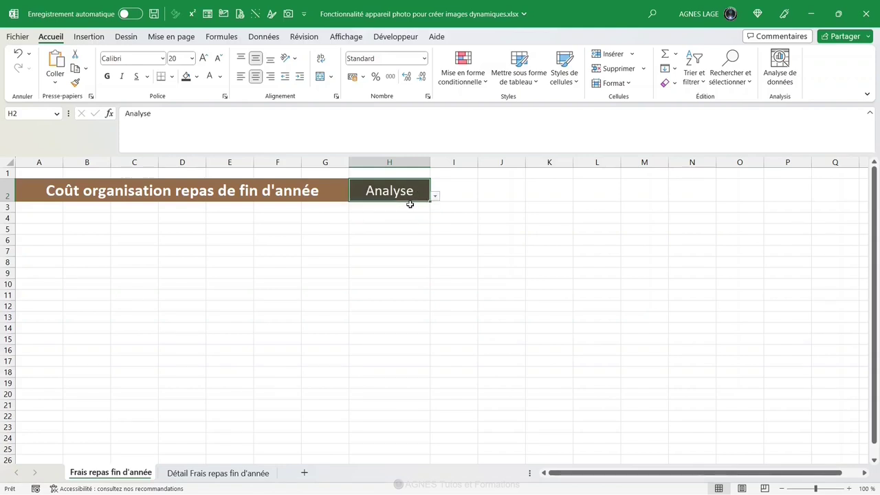
Define the name Choisir referring to =INDIRECT('Frais repas fin d''année'!$H$2) in the Name Manager.
{"action": "left_click", "coordinate": [227, 39]}
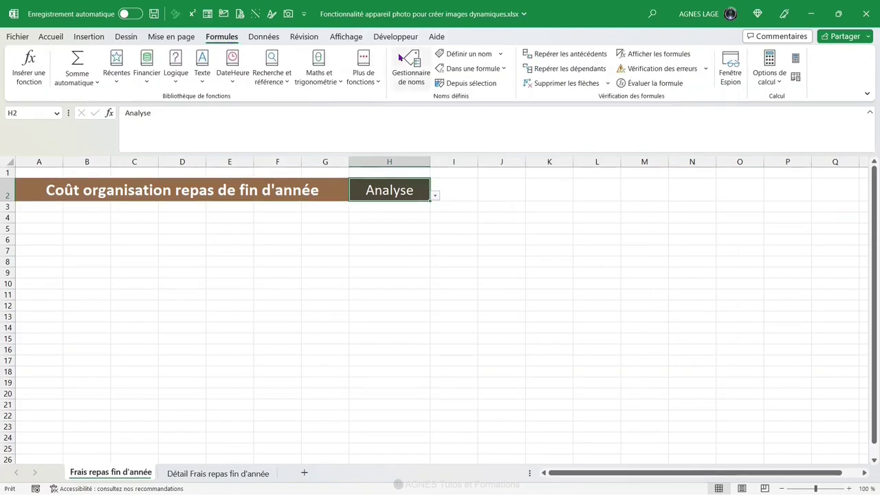
{"action": "left_click", "coordinate": [411, 72]}
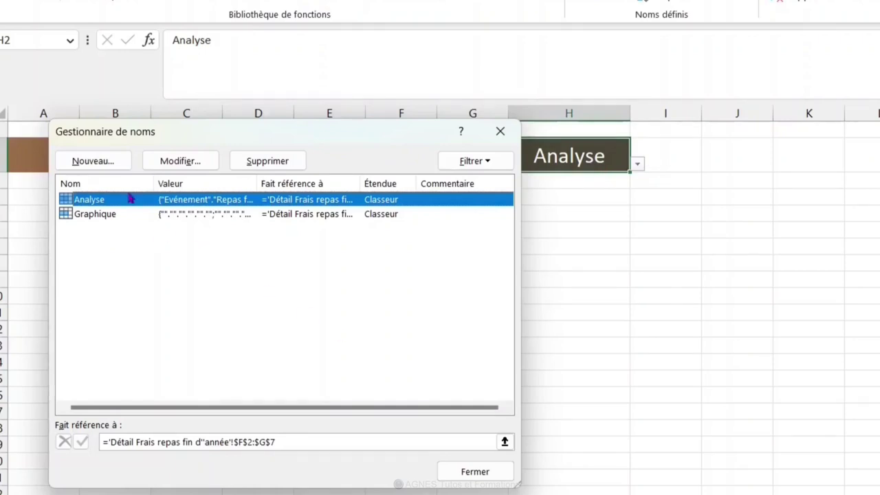
{"action": "left_click", "coordinate": [105, 168]}
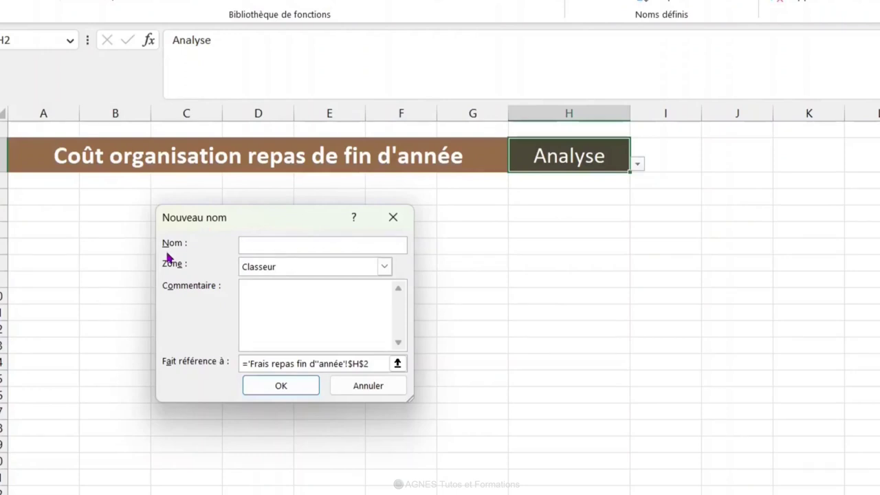
{"action": "type", "text": "Choisir"}
{"action": "left_click", "coordinate": [246, 363]}
{"action": "type", "text": "INDIRECT"}
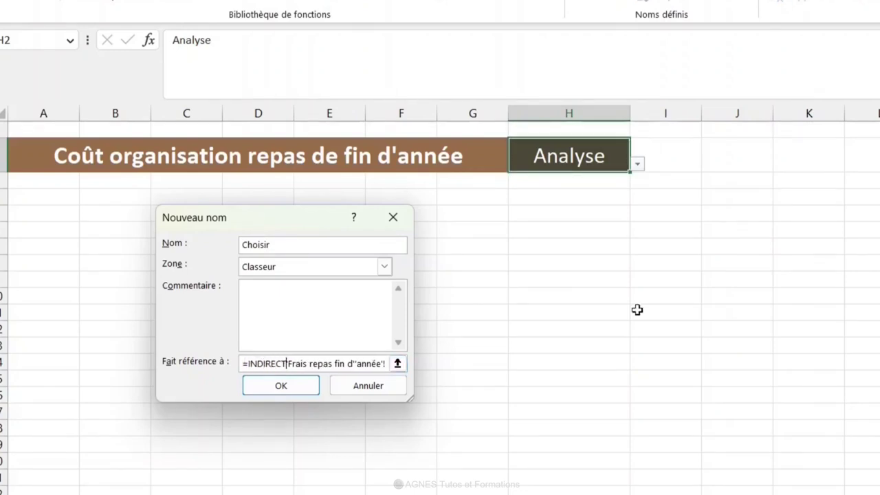
{"action": "type", "text": "("}
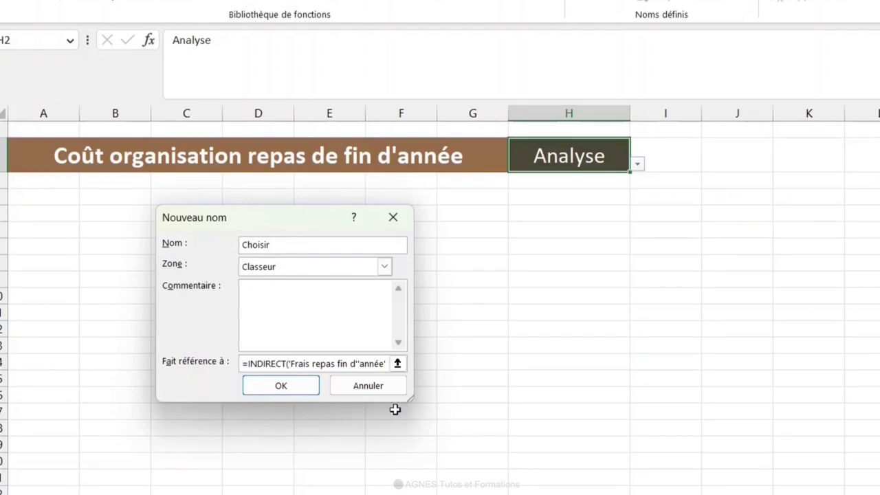
{"action": "left_click_drag", "start_coordinate": [408, 401], "coordinate": [497, 442]}
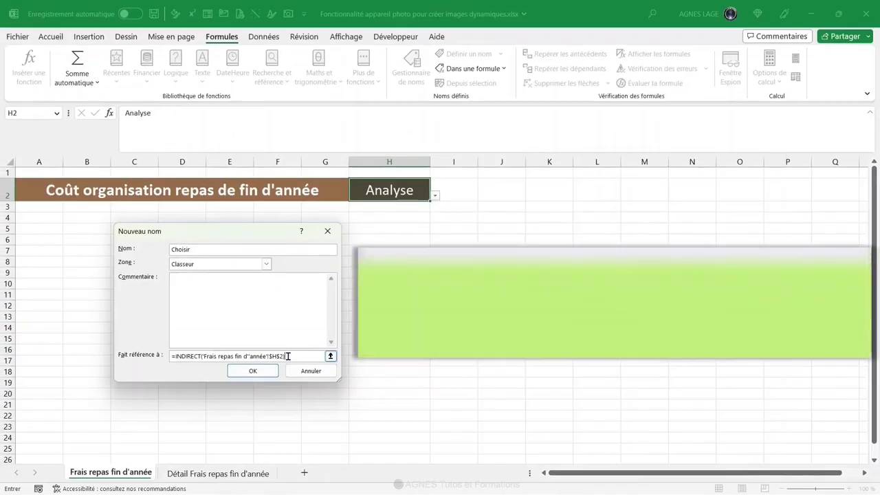
{"action": "type", "text": ")"}
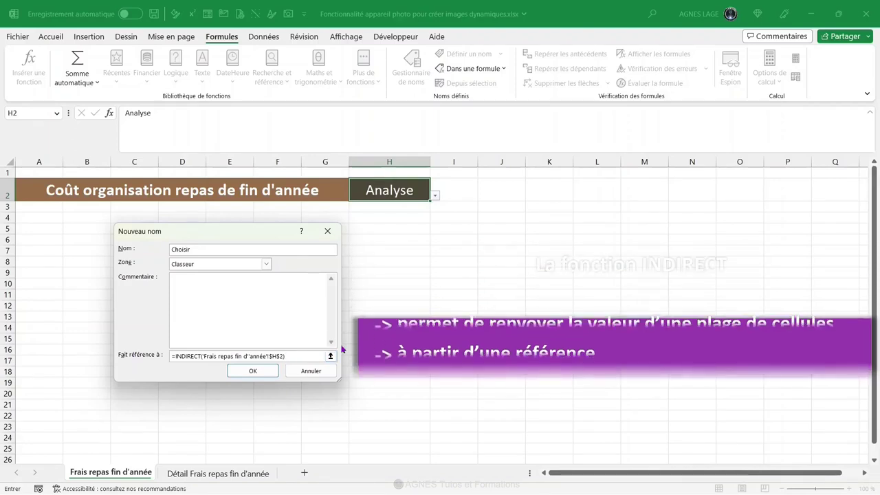
{"action": "left_click", "coordinate": [254, 377]}
{"action": "left_click", "coordinate": [355, 414]}
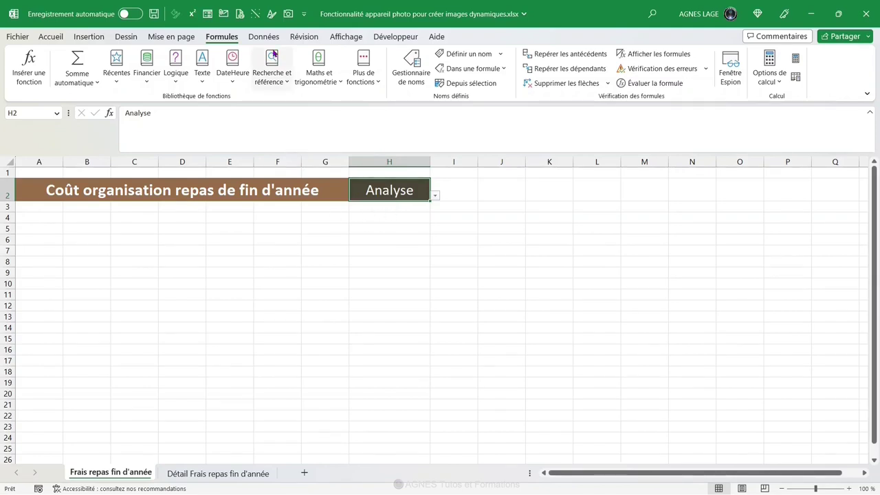
Place a Camera-tool picture near C7 and change its formula to =Choisir.
{"action": "left_click", "coordinate": [289, 19]}
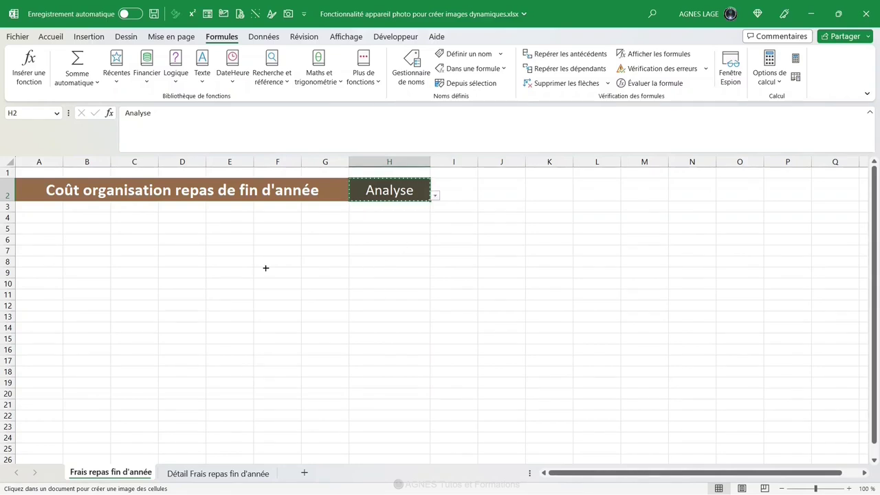
{"action": "left_click", "coordinate": [121, 244]}
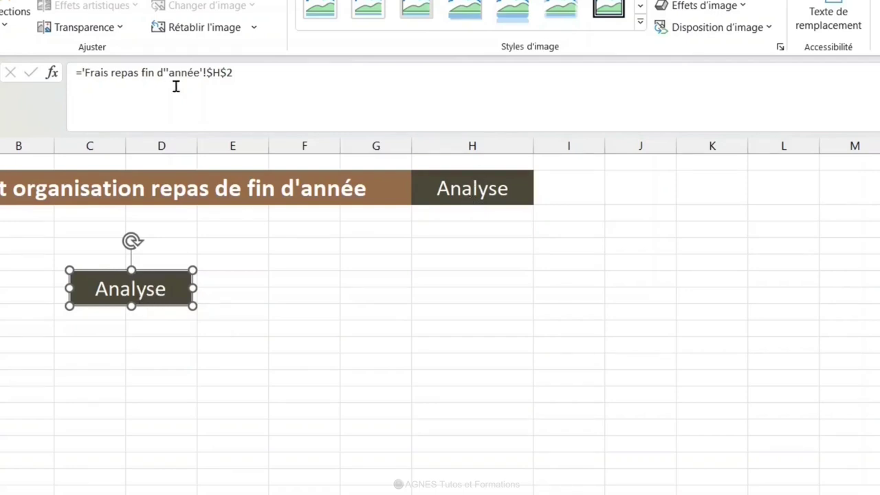
{"action": "left_click_drag", "start_coordinate": [83, 72], "coordinate": [261, 62]}
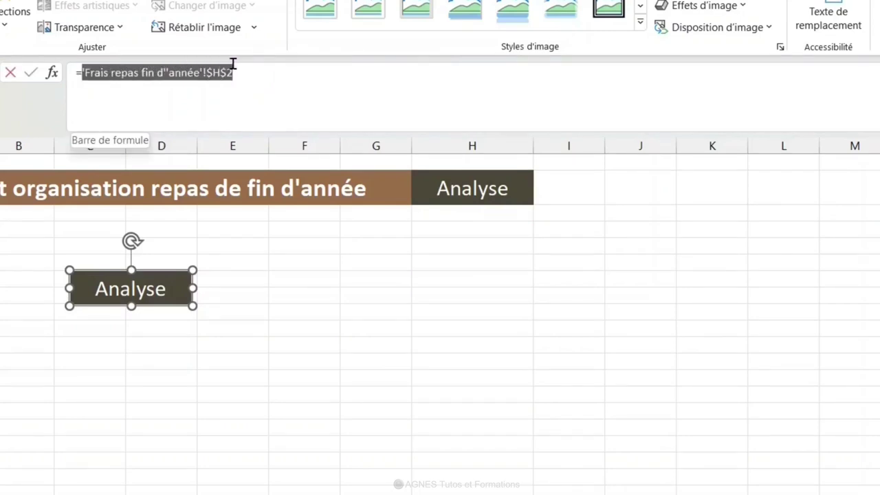
{"action": "key", "text": "Delete"}
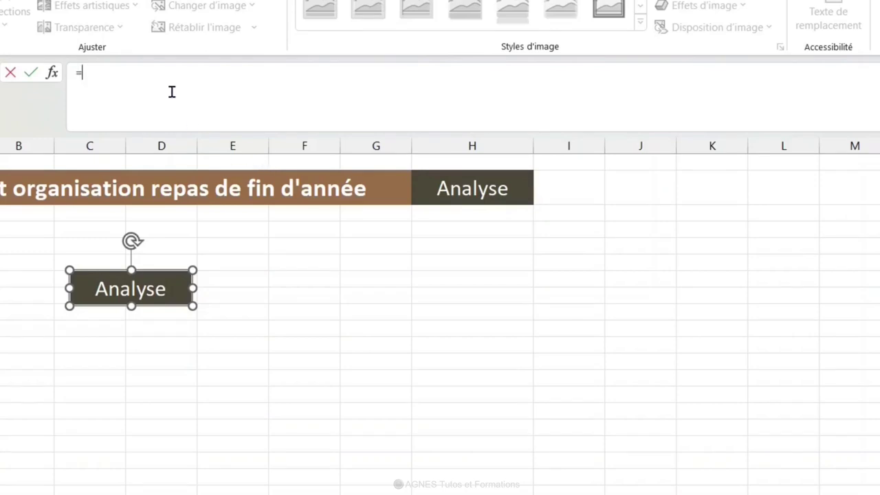
{"action": "type", "text": "Ch"}
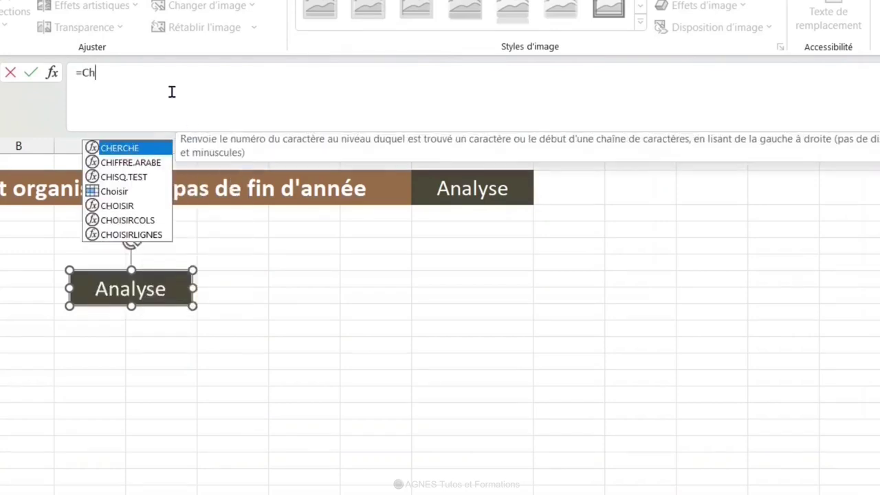
{"action": "type", "text": "oi"}
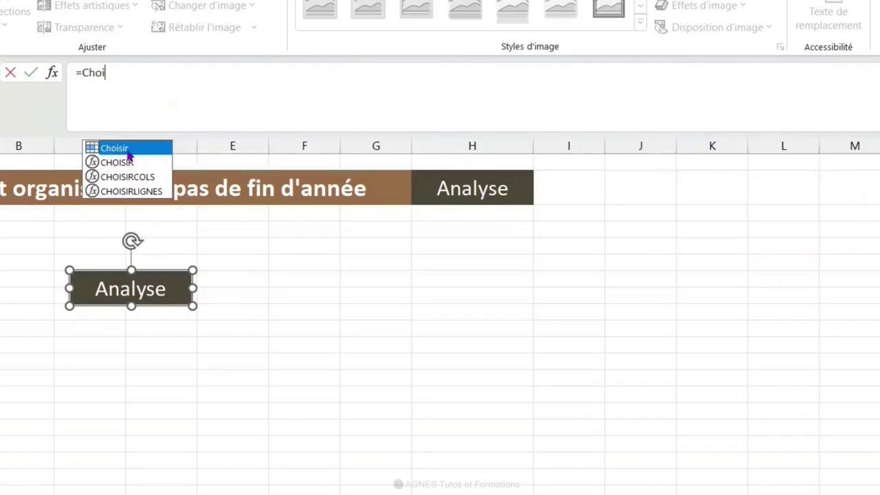
{"action": "double_click", "coordinate": [128, 152]}
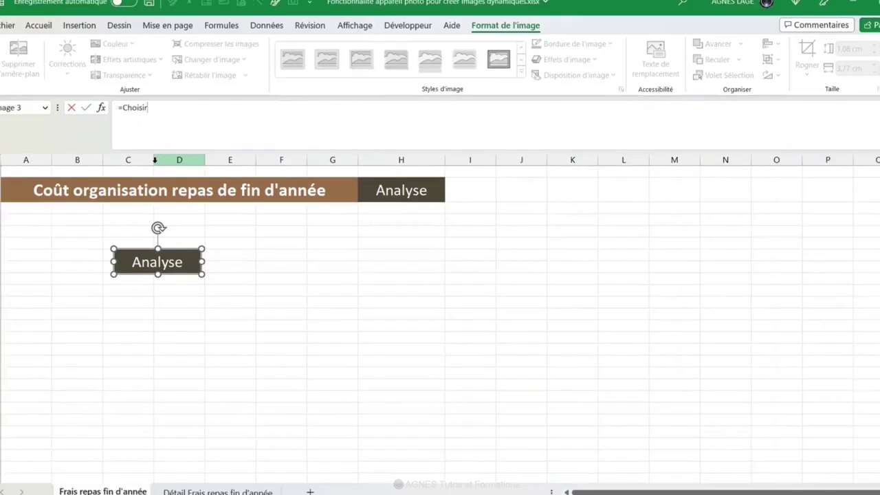
{"action": "key", "text": "Return"}
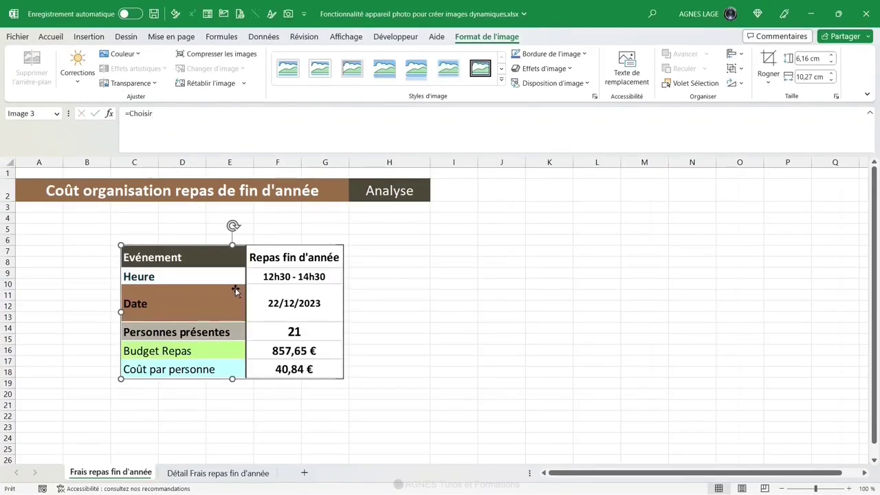
{"action": "left_click", "coordinate": [396, 192]}
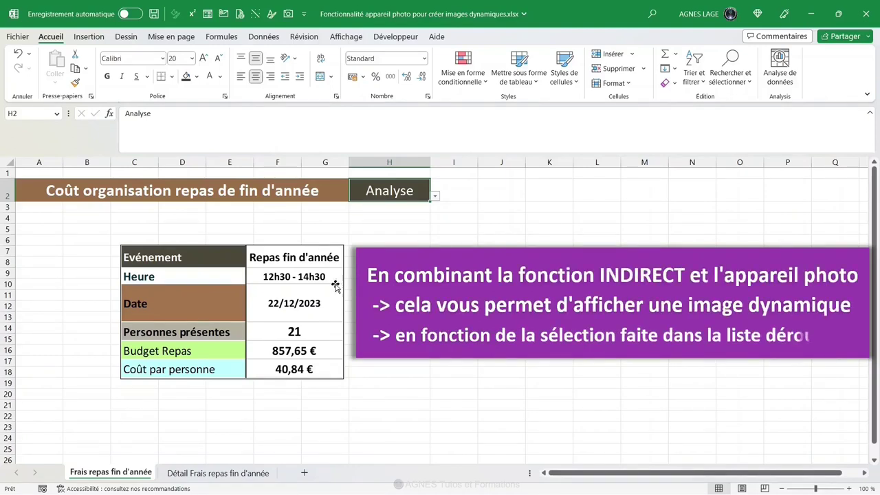
Choose Graphique in H2 so the linked picture shows the expense bar chart.
{"action": "left_click", "coordinate": [311, 321]}
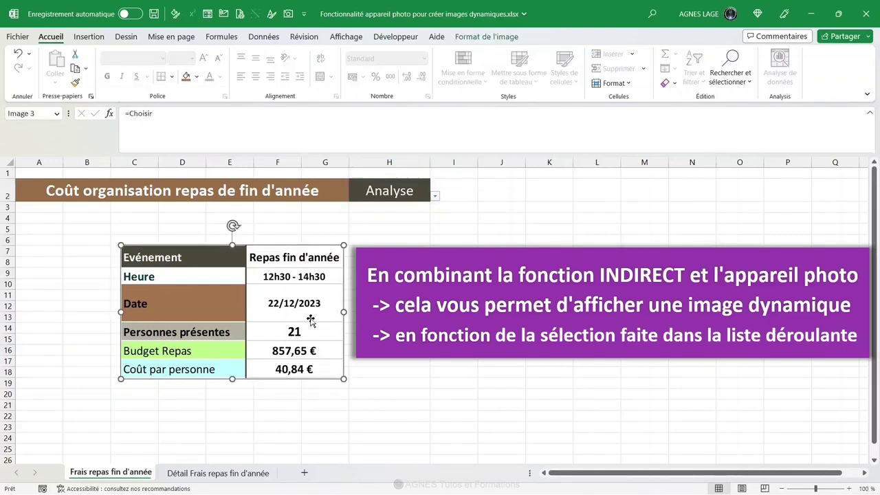
{"action": "left_click", "coordinate": [399, 192]}
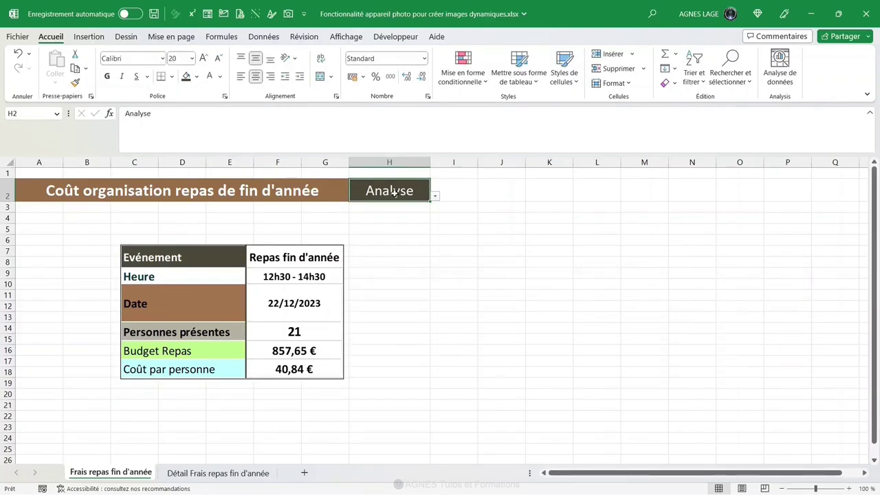
{"action": "left_click", "coordinate": [435, 198]}
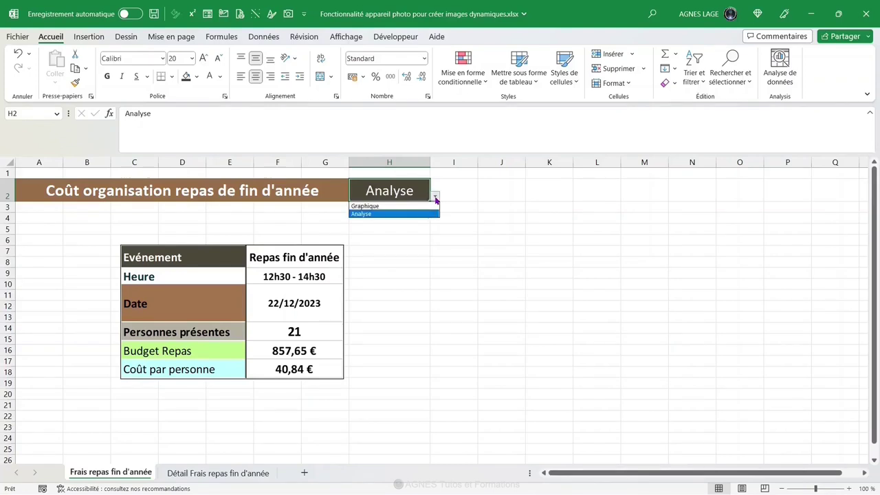
{"action": "left_click", "coordinate": [369, 207]}
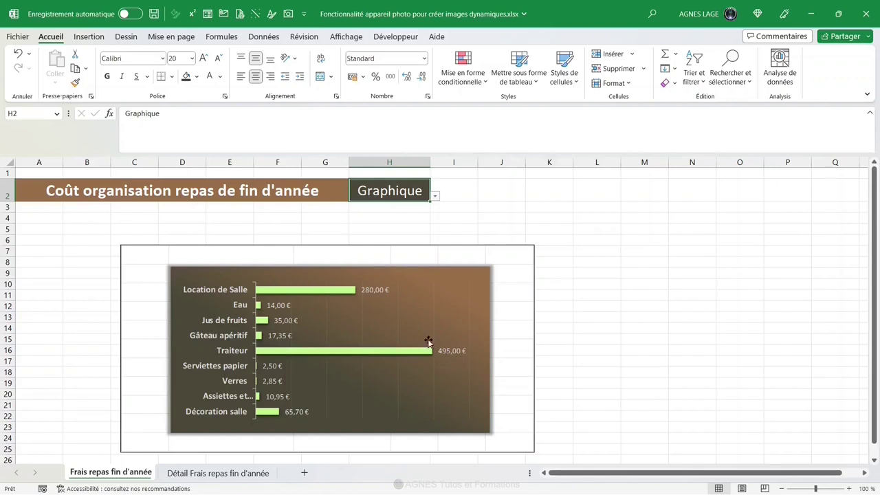
{"action": "key", "text": "alt+s"}
Enter 80 as the Décoration salle amount in D13, then return to the dashboard sheet.
{"action": "left_click", "coordinate": [231, 477]}
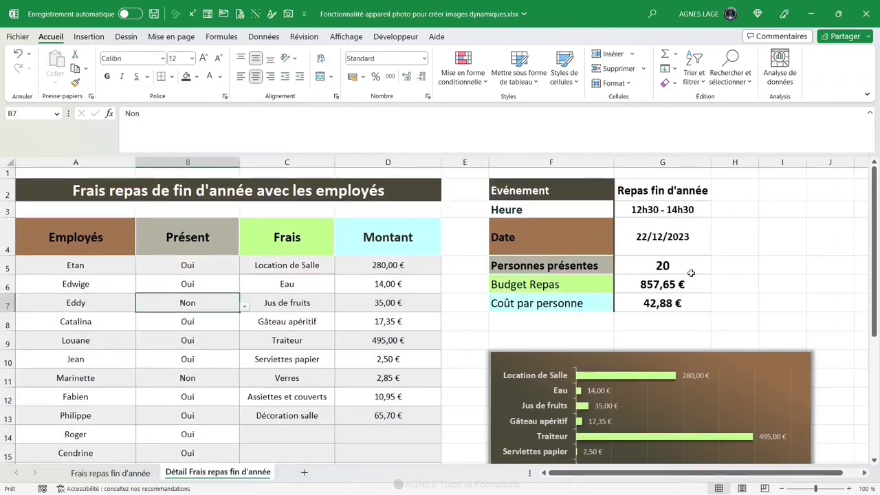
{"action": "left_click", "coordinate": [406, 419]}
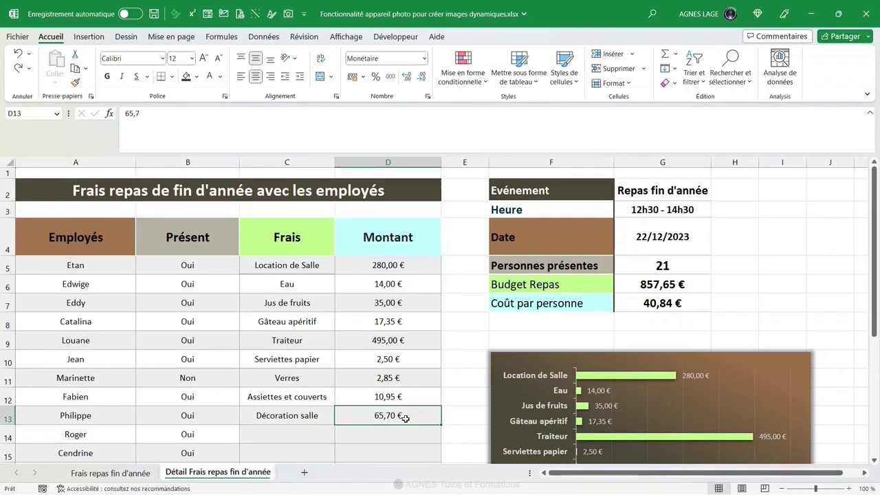
{"action": "type", "text": "80"}
{"action": "key", "text": "Return"}
{"action": "scroll", "coordinate": [479, 348], "scroll_direction": "down", "scroll_amount": 2}
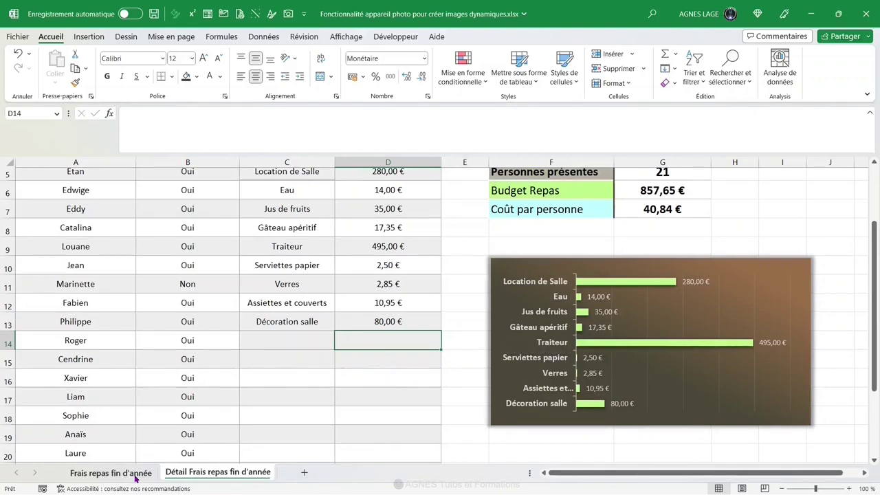
{"action": "left_click", "coordinate": [113, 474]}
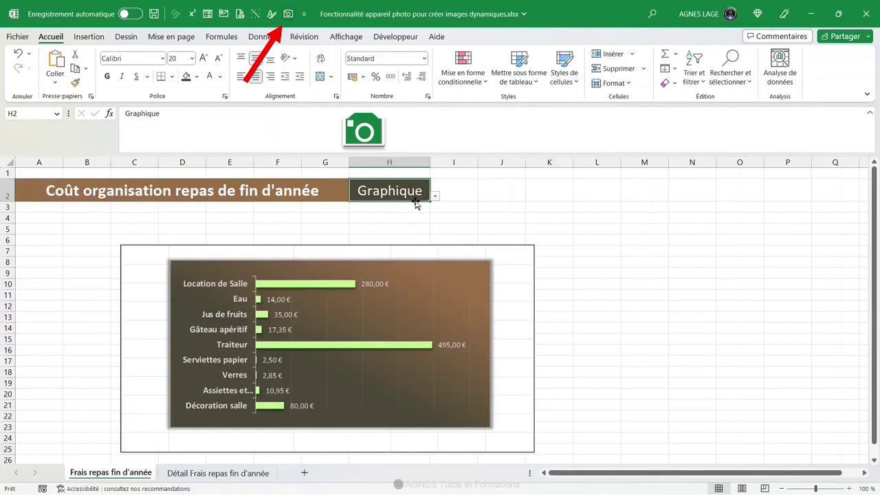
Switch H2 to Analyse and back to Graphique, then view the Récapitulatif sheet.
{"action": "left_click", "coordinate": [436, 198]}
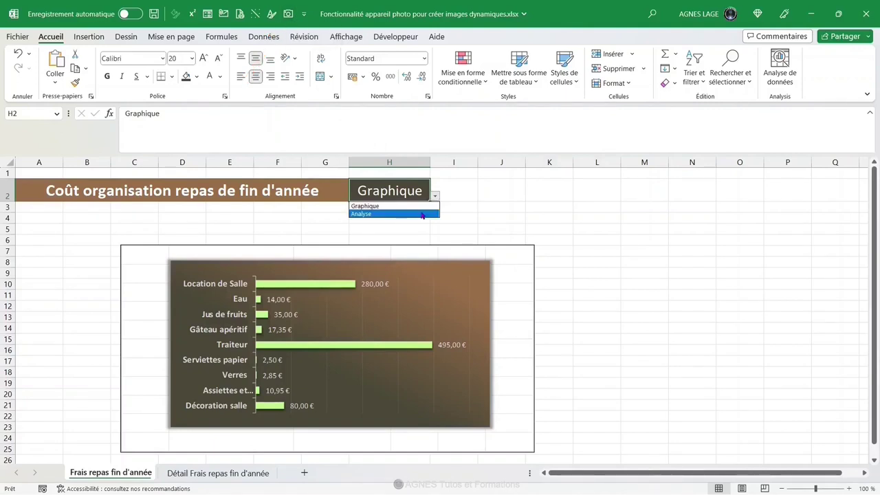
{"action": "left_click", "coordinate": [421, 214]}
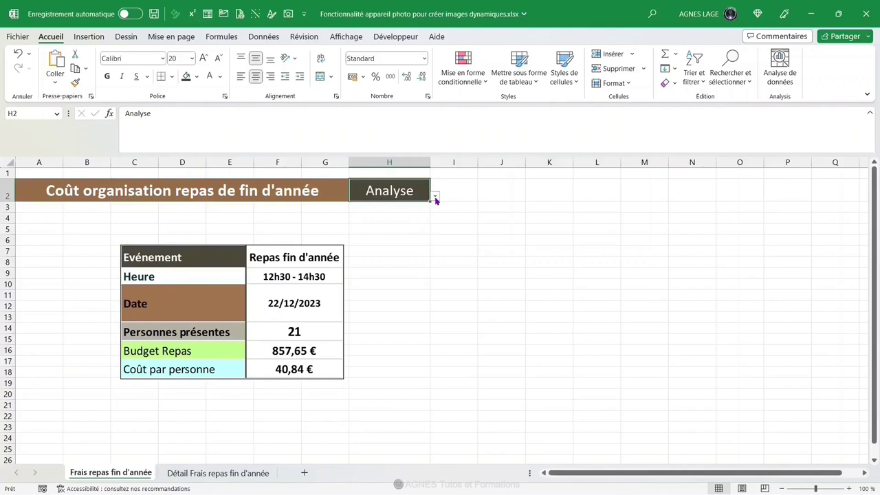
{"action": "left_click", "coordinate": [435, 198]}
{"action": "left_click", "coordinate": [419, 206]}
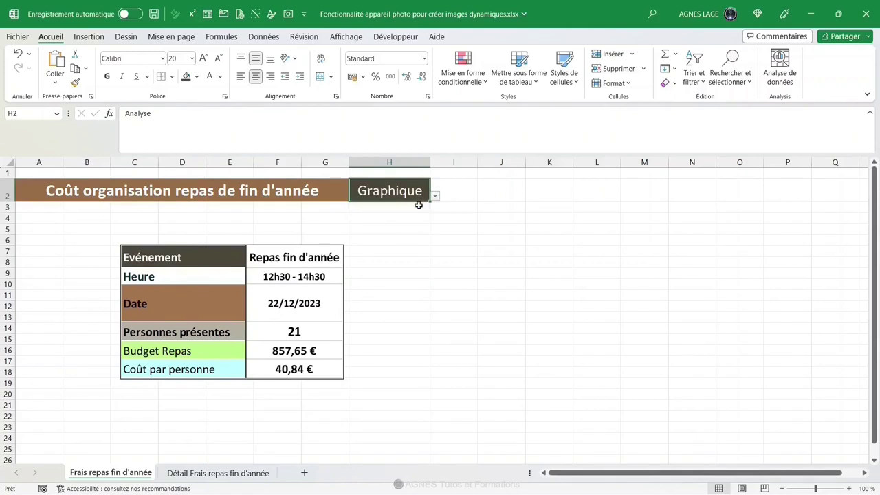
{"action": "left_click", "coordinate": [306, 474]}
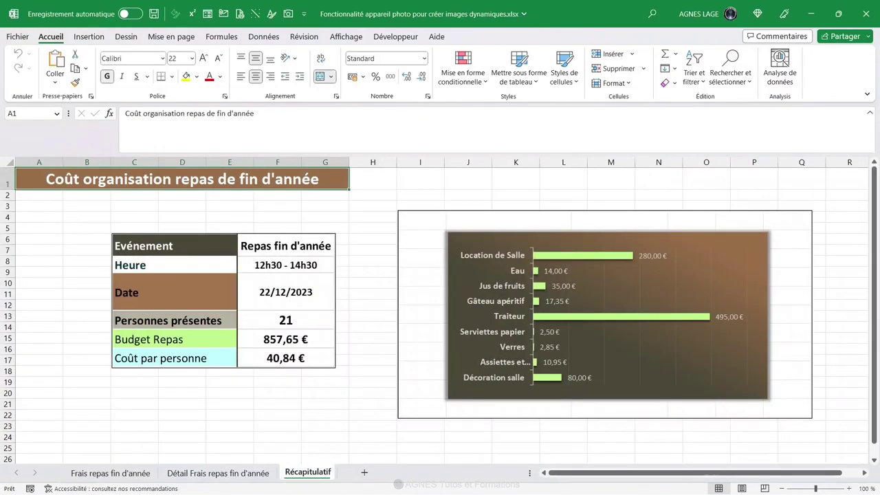